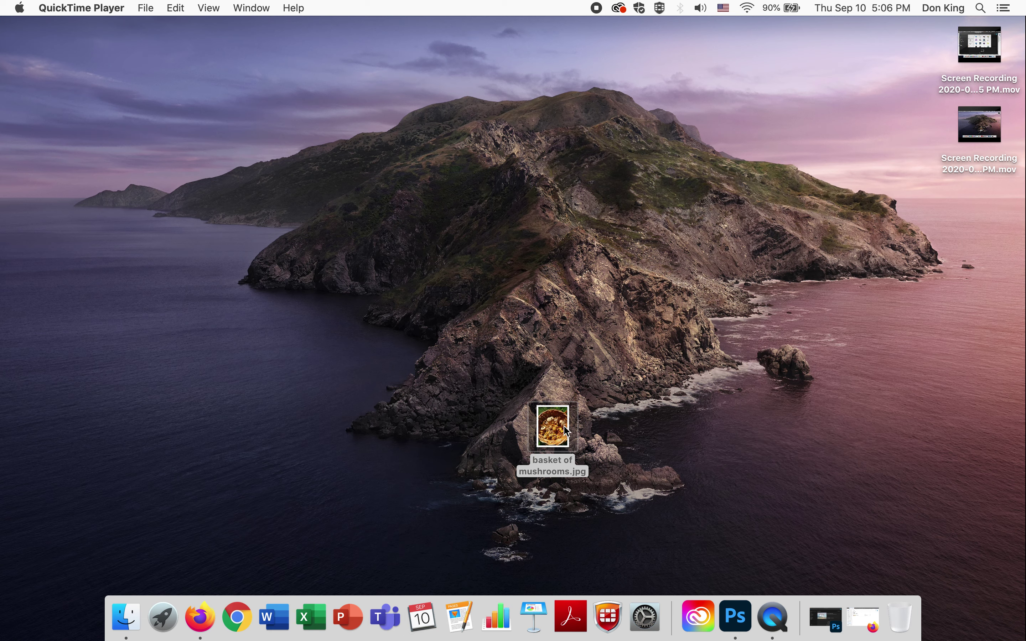
- Open basket of mushrooms.jpg from the desktop in Adobe Photoshop 2020 and enlarge its window to fill the screen
left_click_drag(565, 429, 678, 388)
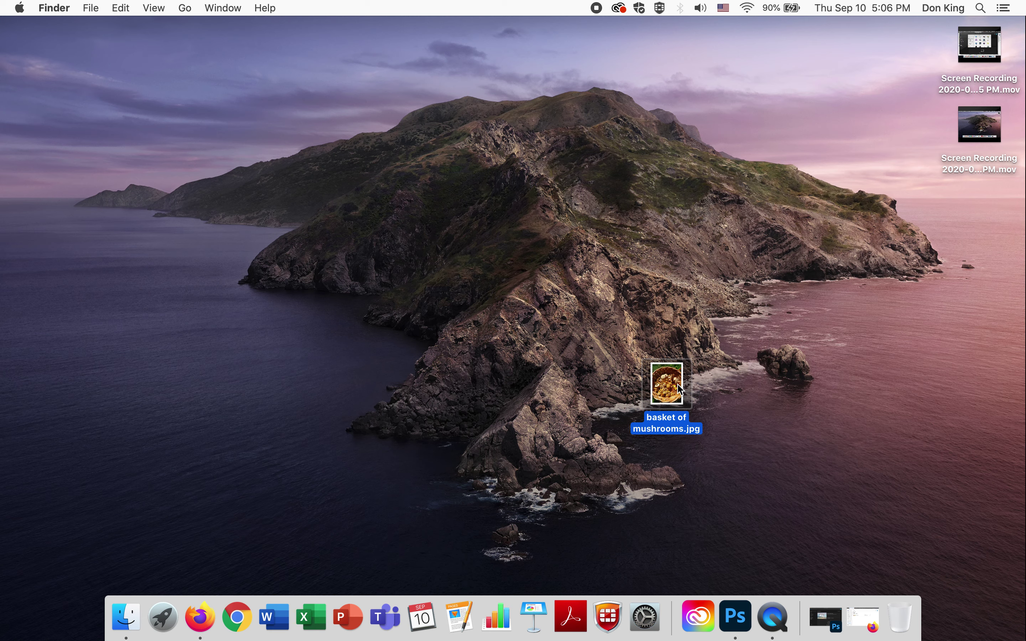
left_click_drag(678, 387, 838, 368)
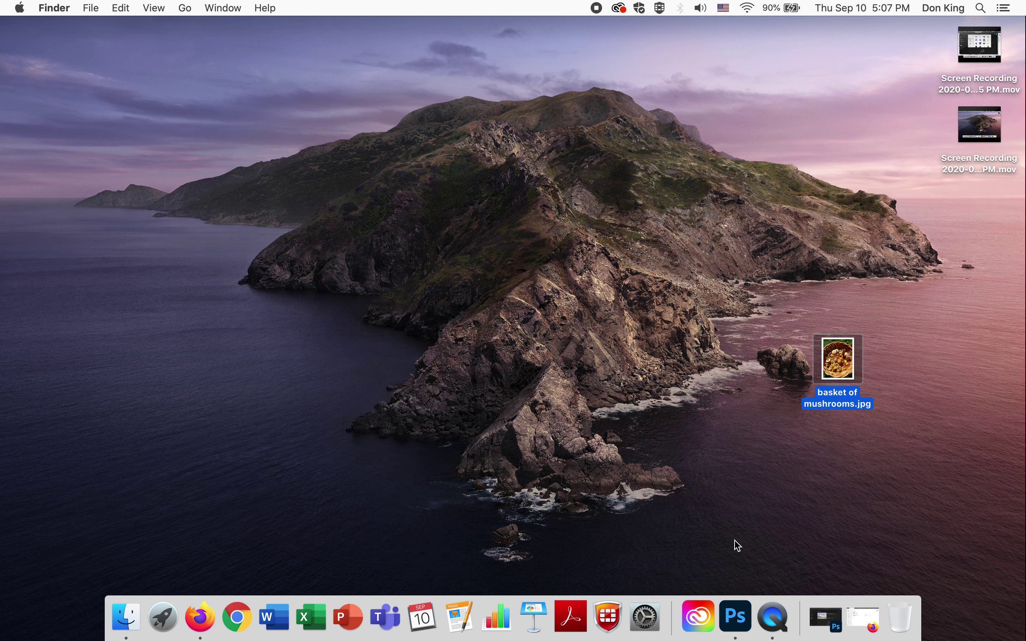
right_click(844, 369)
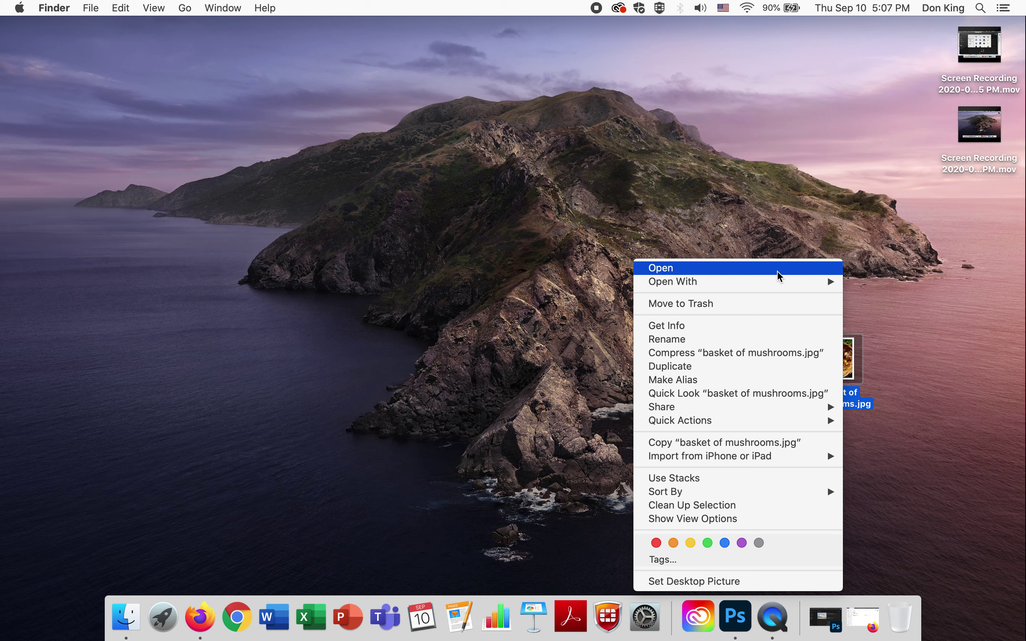
mouse_move(779, 283)
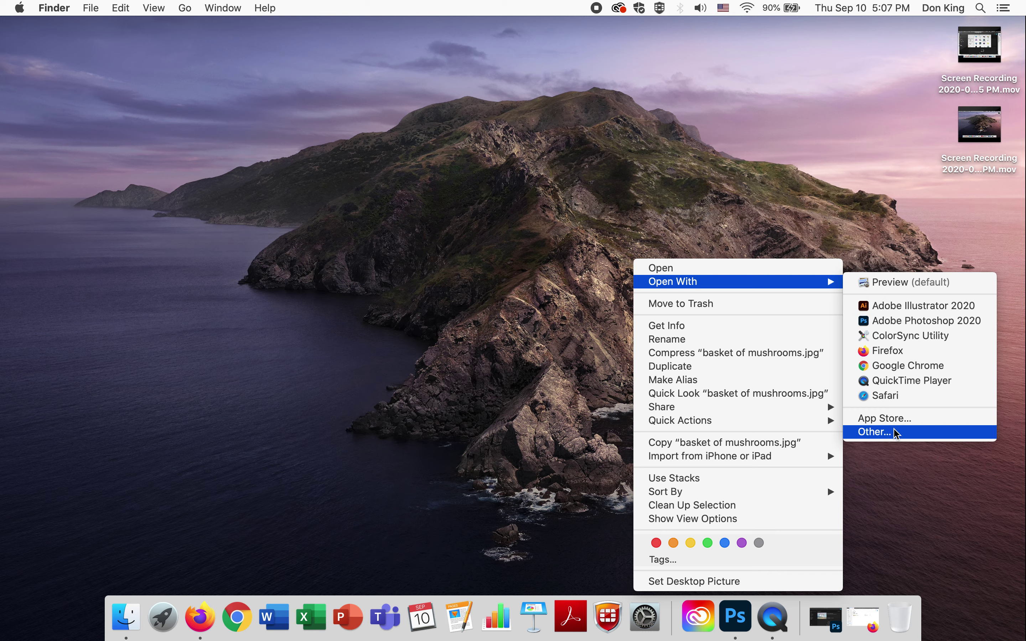
left_click(892, 326)
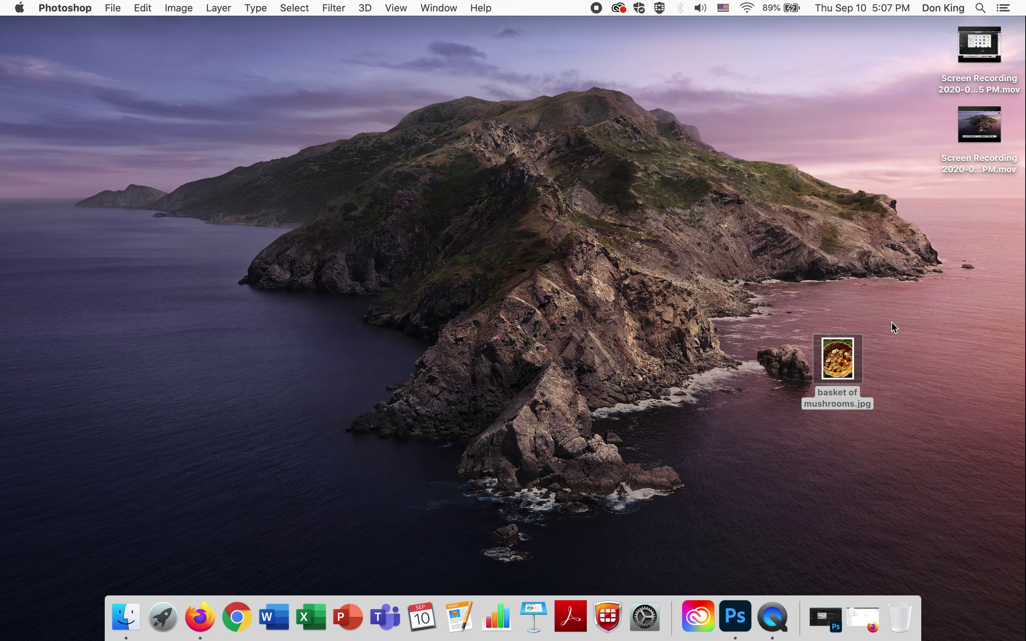
left_click(733, 616)
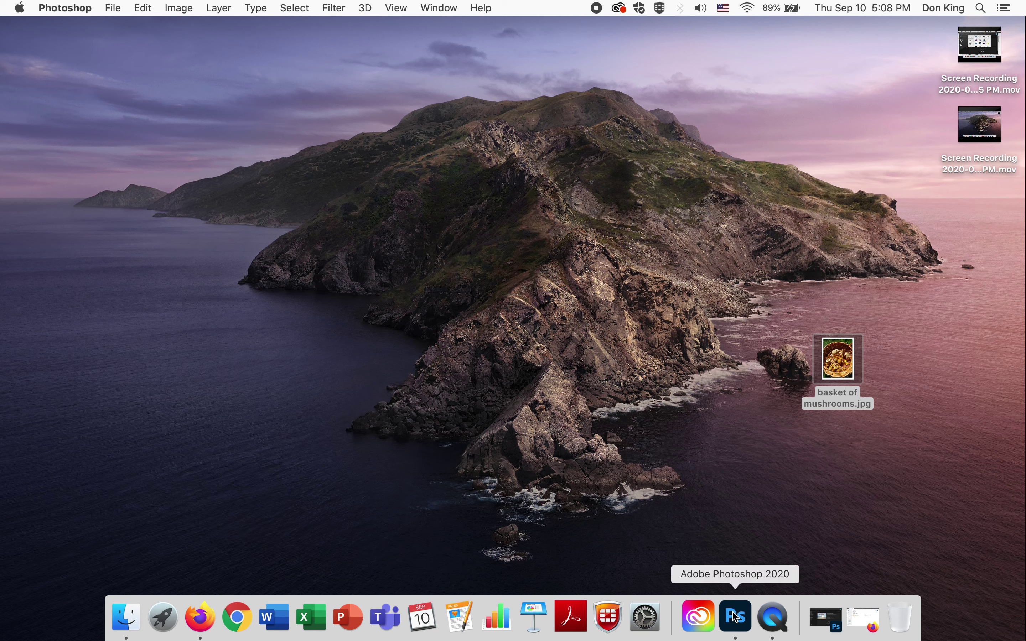
left_click(825, 618)
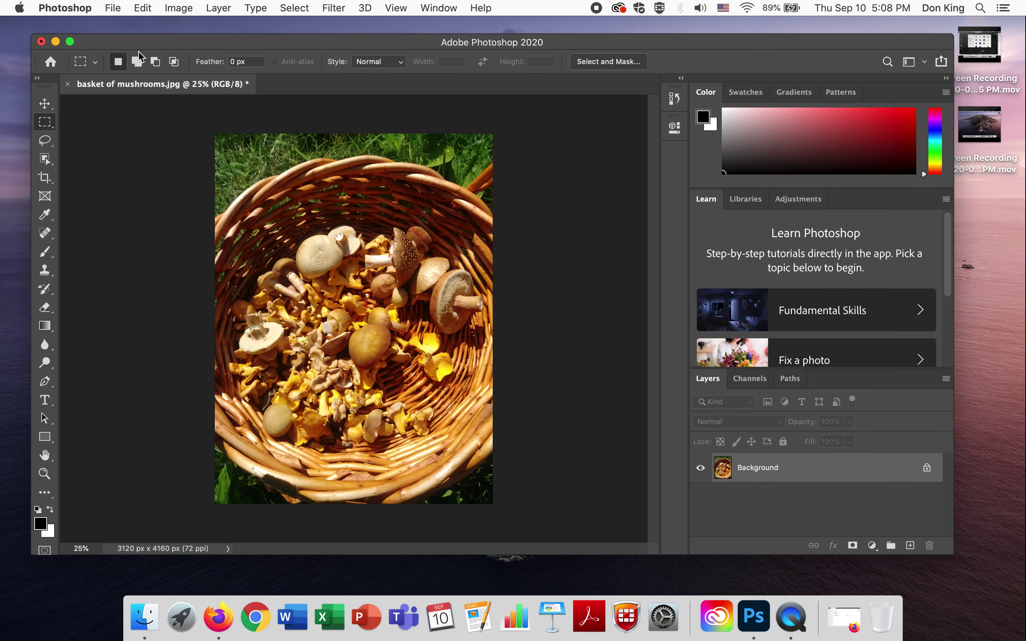
left_click(71, 41)
left_click(71, 42)
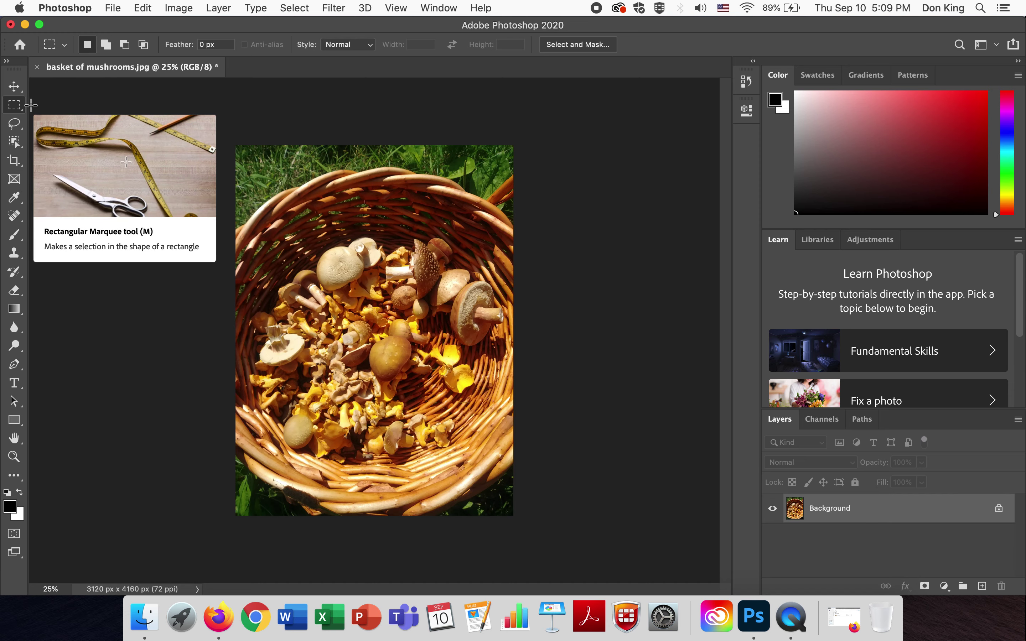
left_click(13, 110)
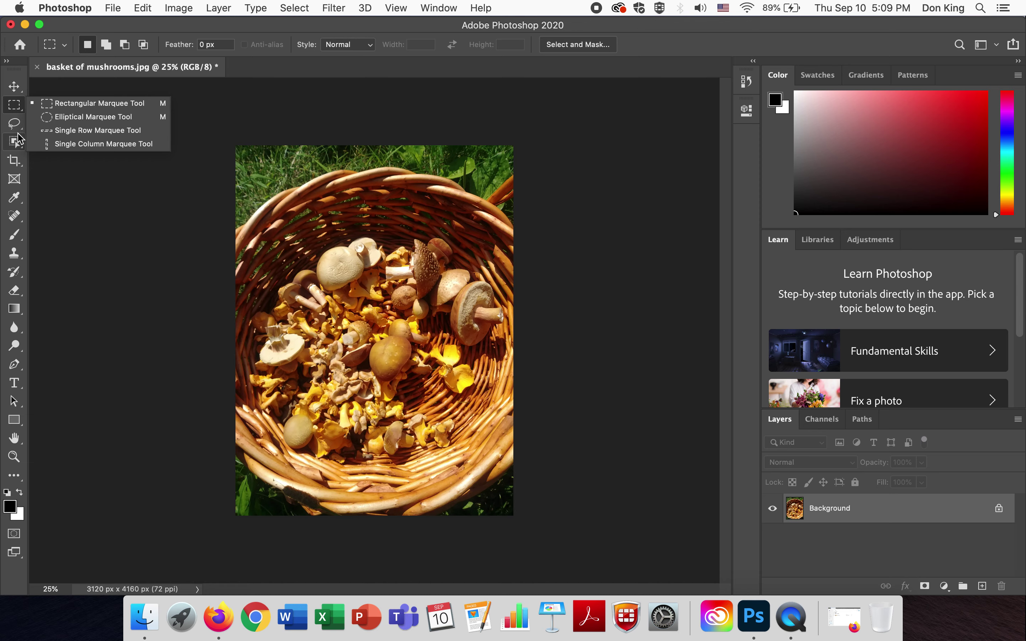
left_click(16, 124)
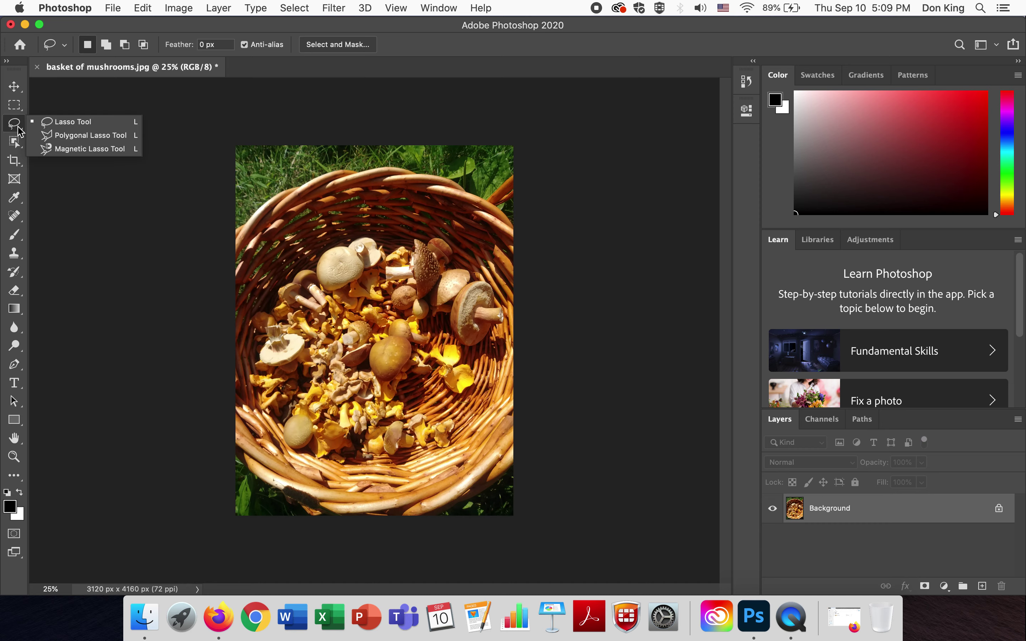
left_click(16, 108)
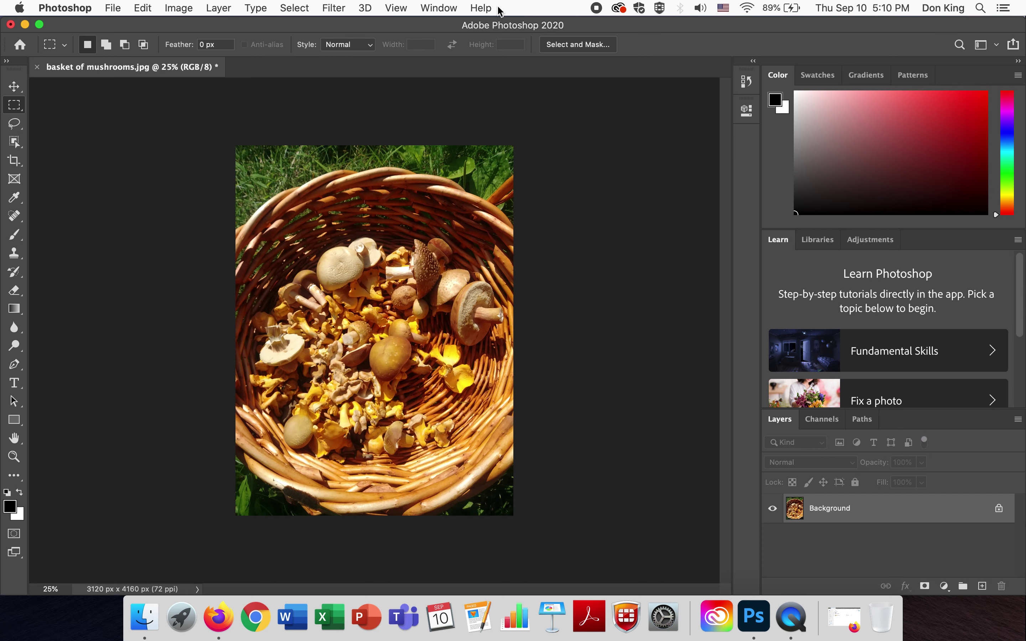
left_click(117, 12)
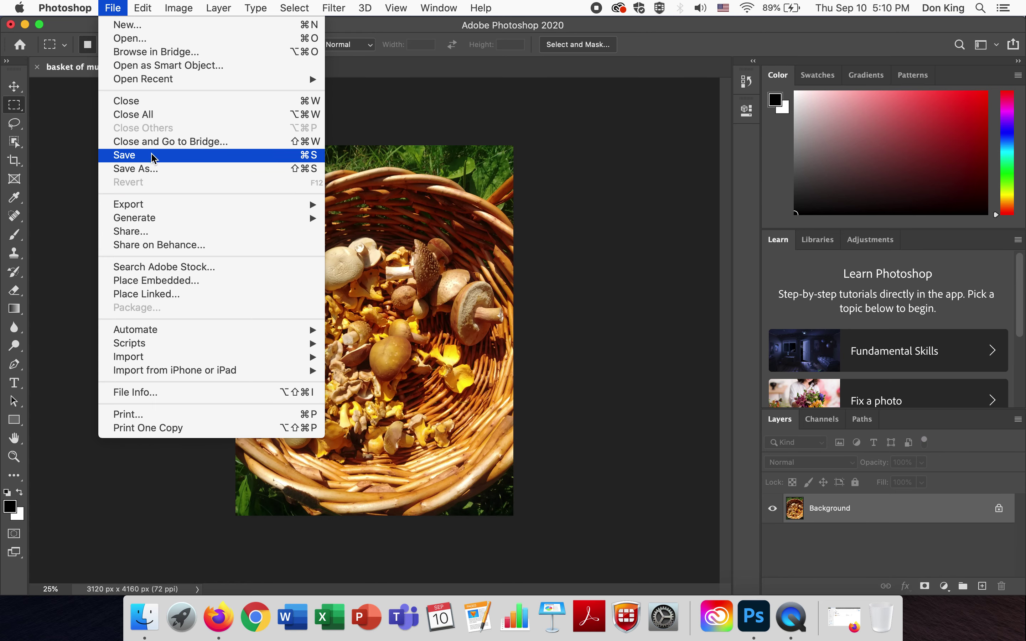
mouse_move(146, 9)
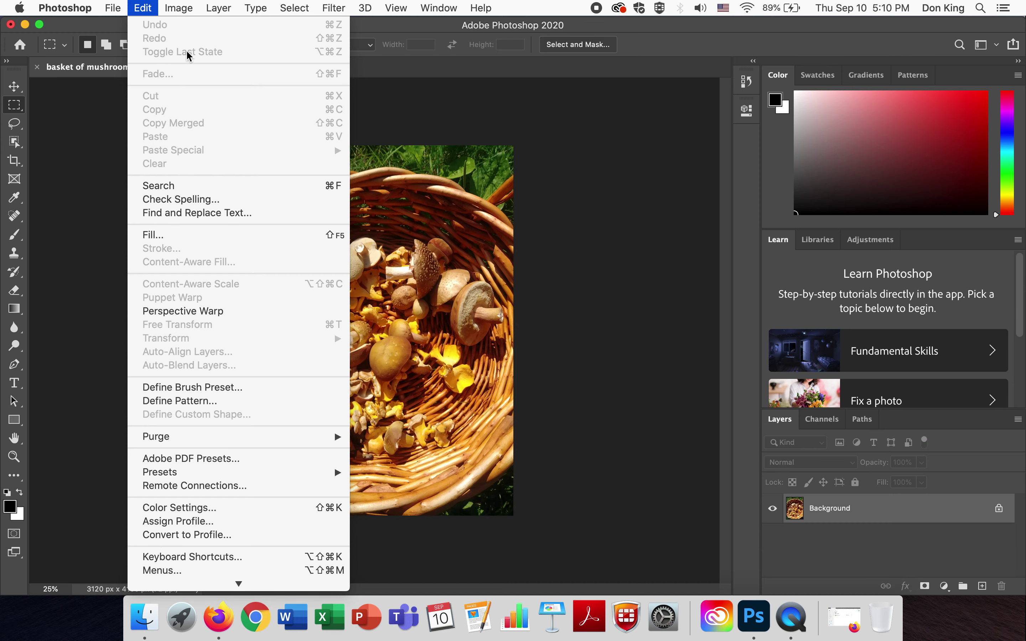
mouse_move(179, 9)
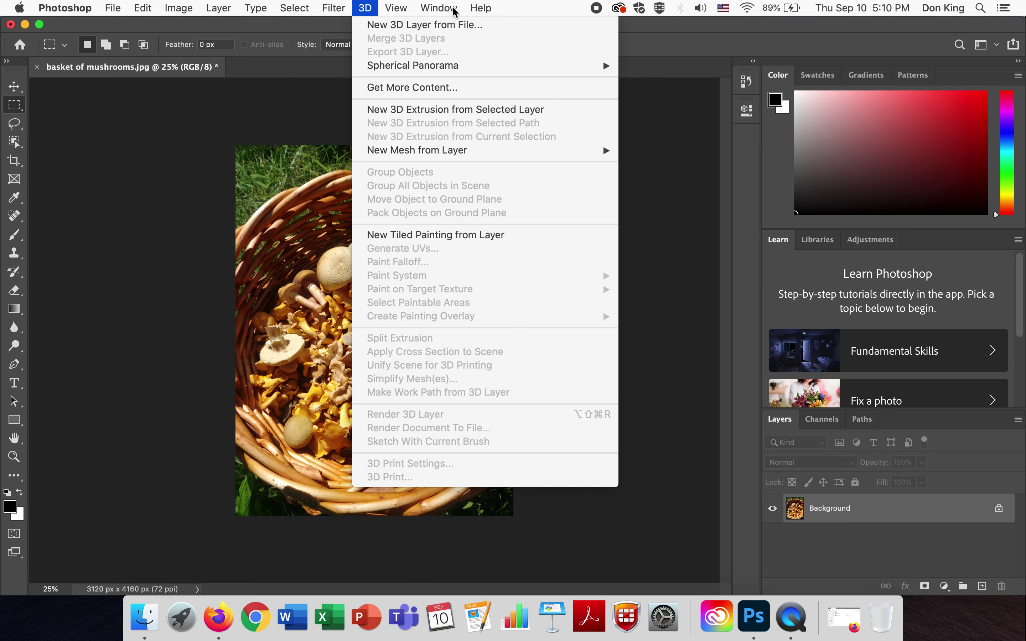
mouse_move(396, 8)
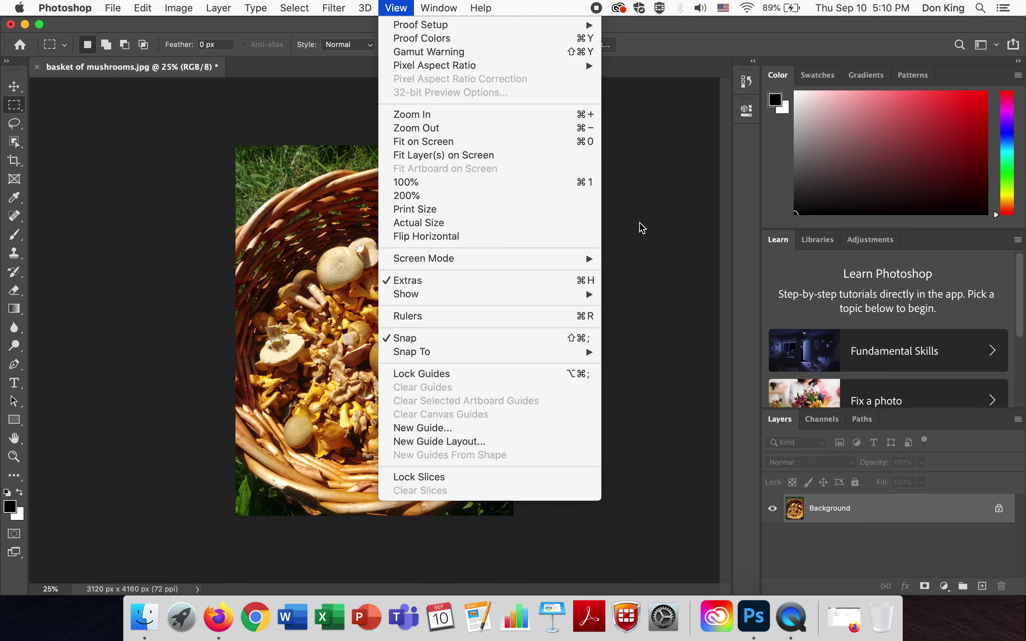
left_click(849, 568)
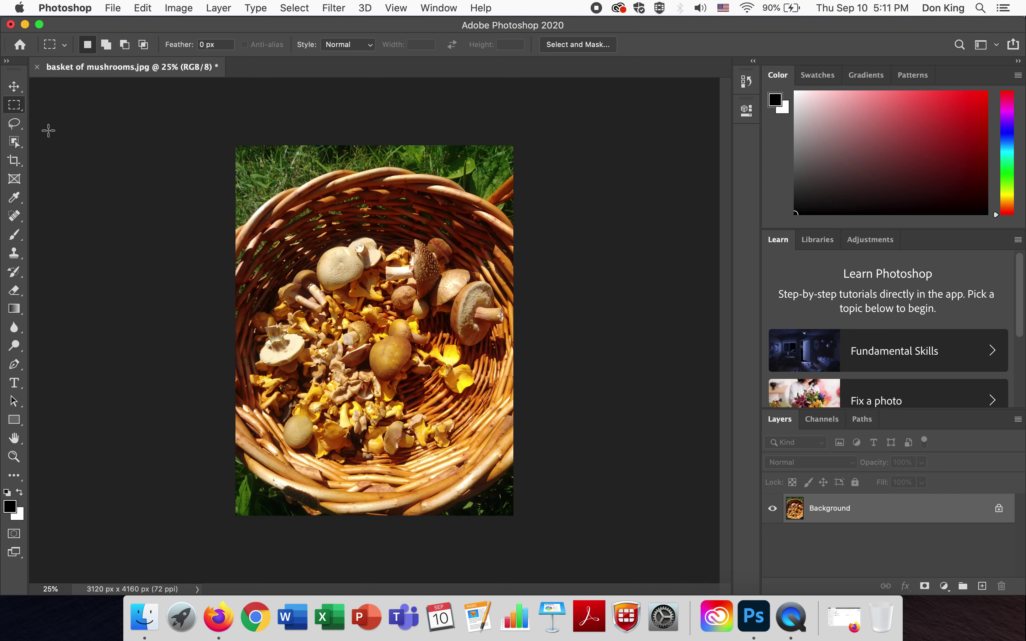
- Make a rectangular marquee selection across the photo's full width, covering the upper mushrooms and the basket weave behind them
left_click_drag(203, 206, 524, 300)
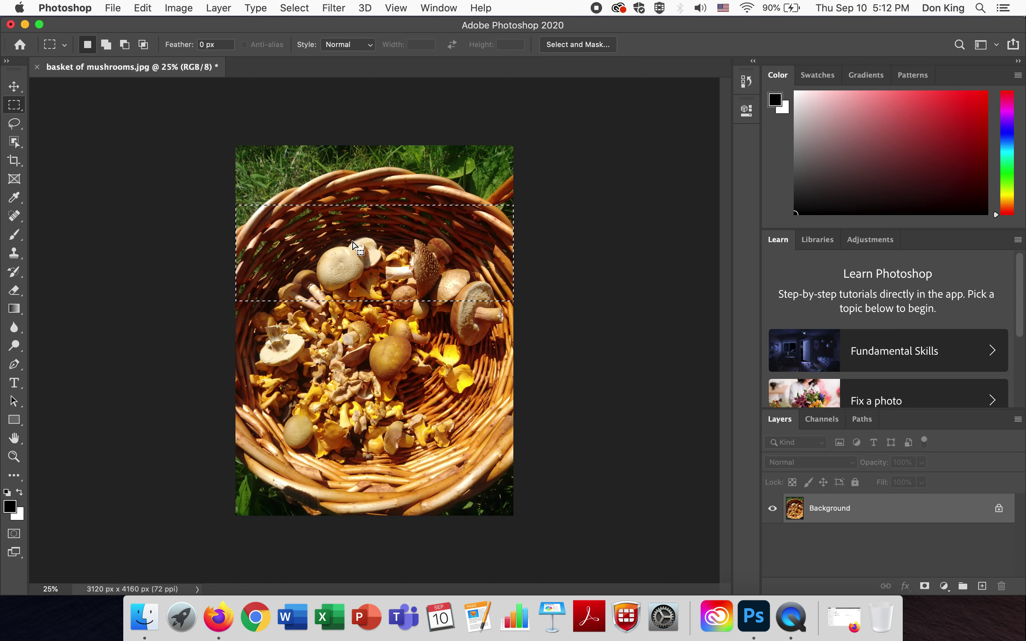
- Try a Hue/Saturation adjustment on the selected band with hue -111 and saturation +72, without applying it
left_click(176, 9)
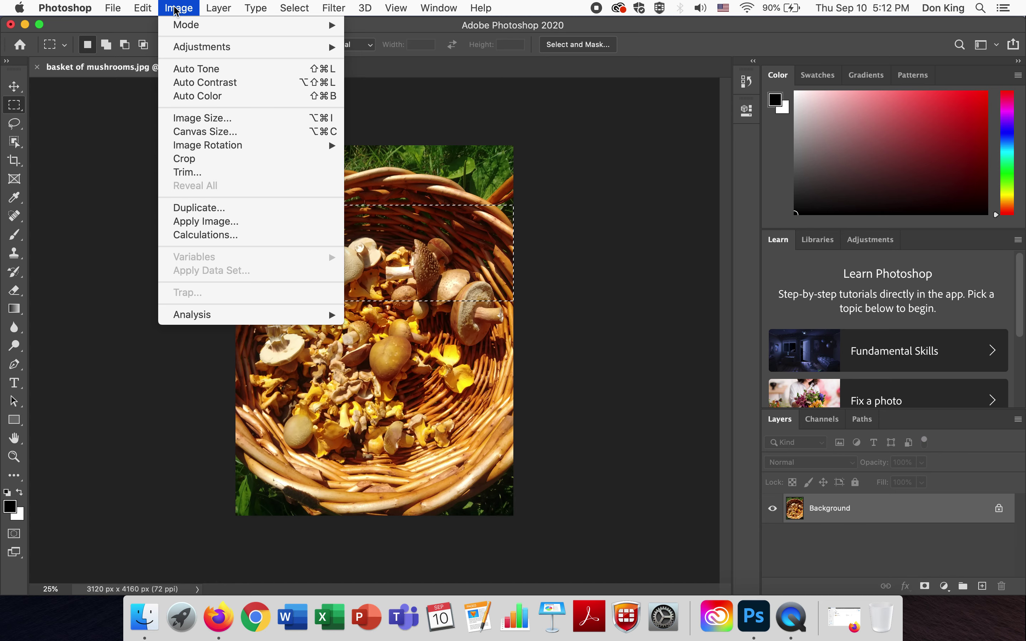
mouse_move(187, 47)
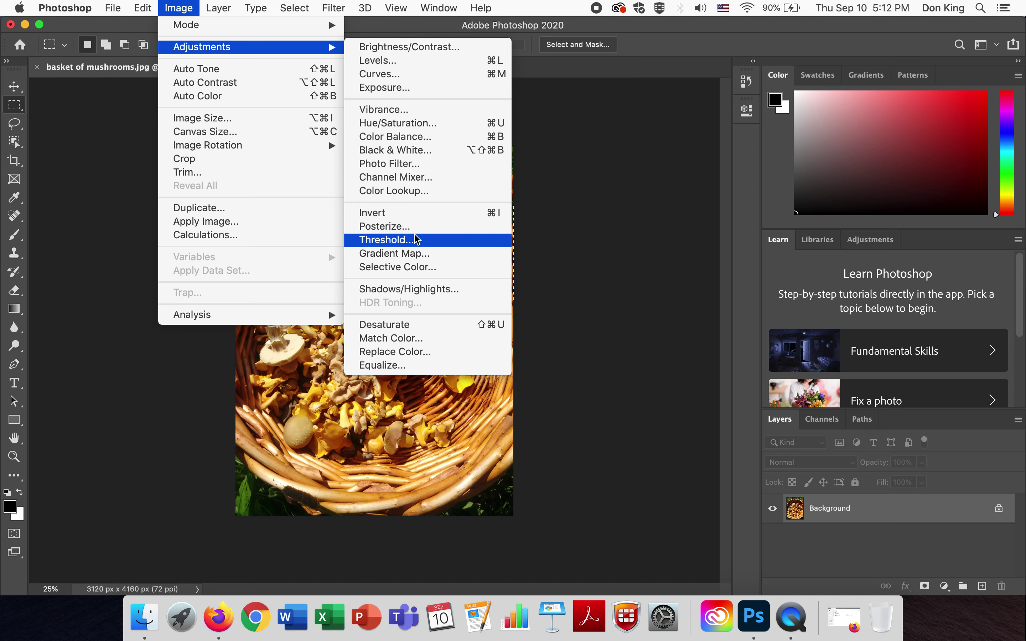
left_click(421, 123)
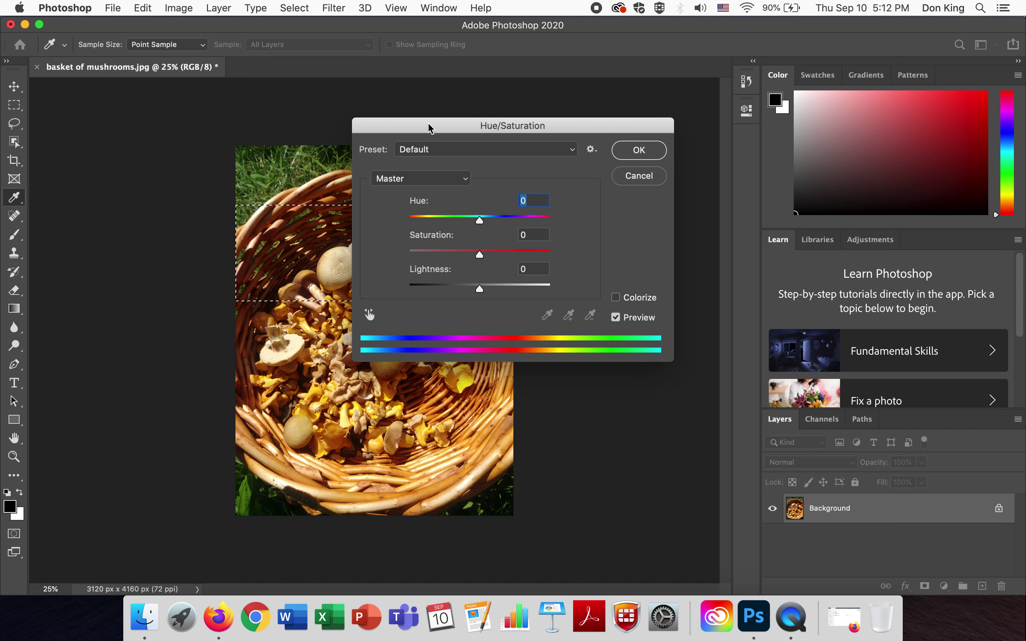
left_click_drag(440, 126, 613, 111)
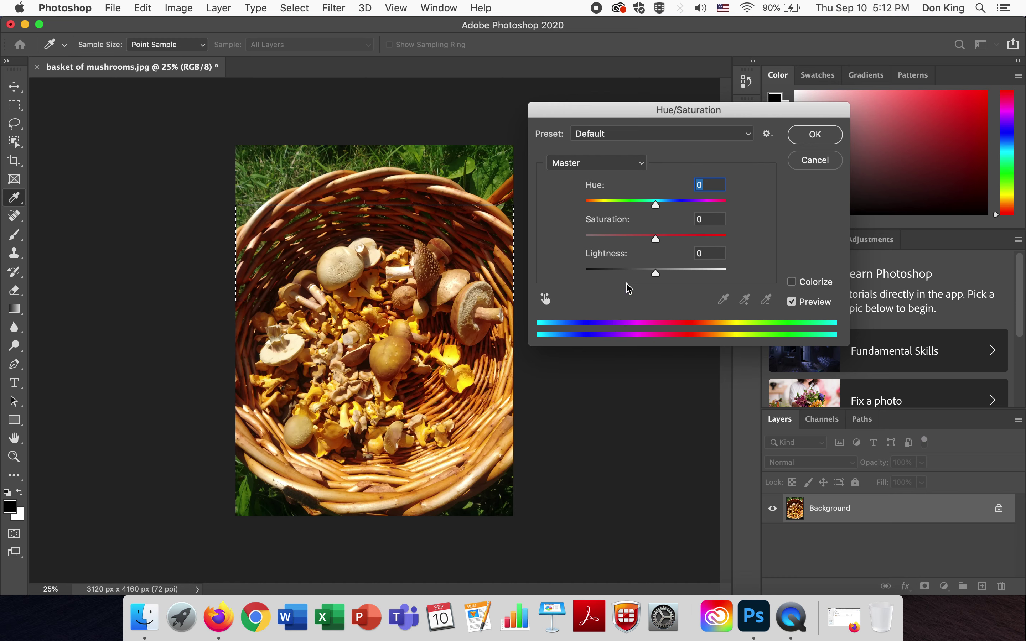
left_click(656, 206)
left_click_drag(656, 207, 692, 205)
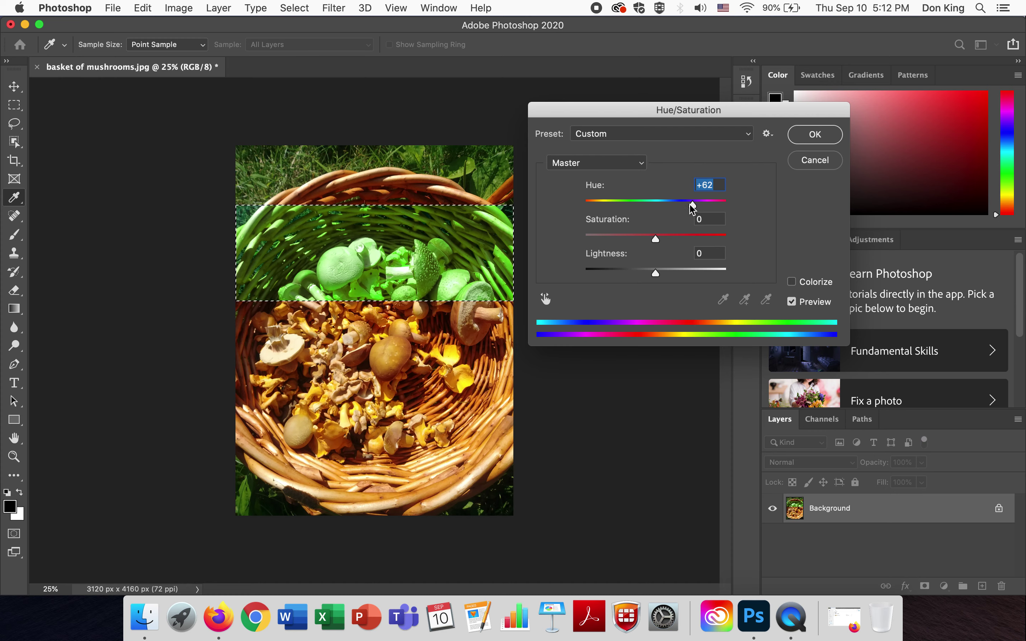
left_click_drag(693, 207, 618, 242)
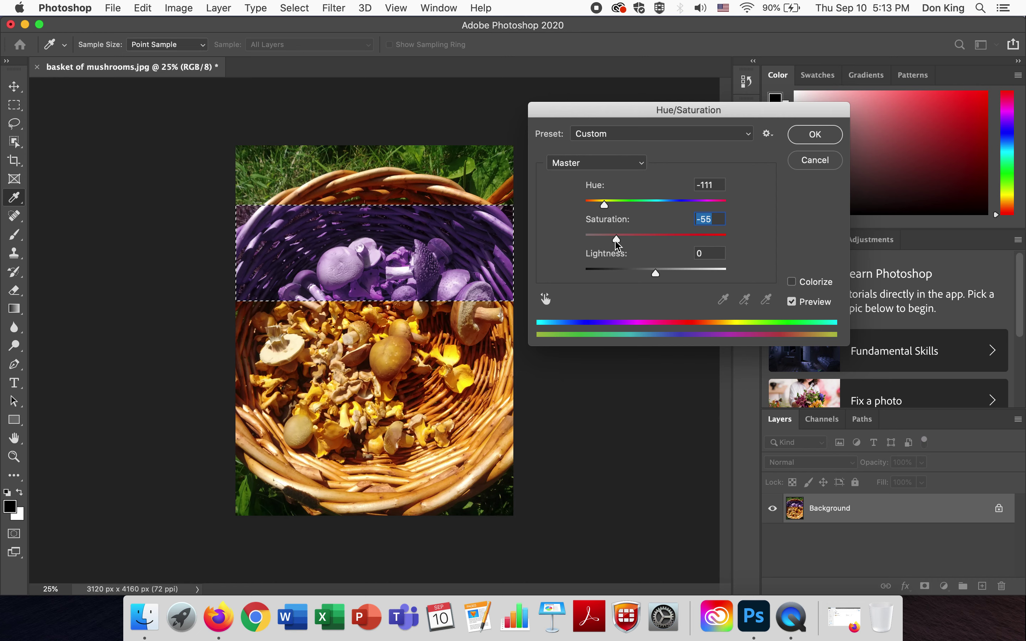
left_click_drag(617, 244, 546, 253)
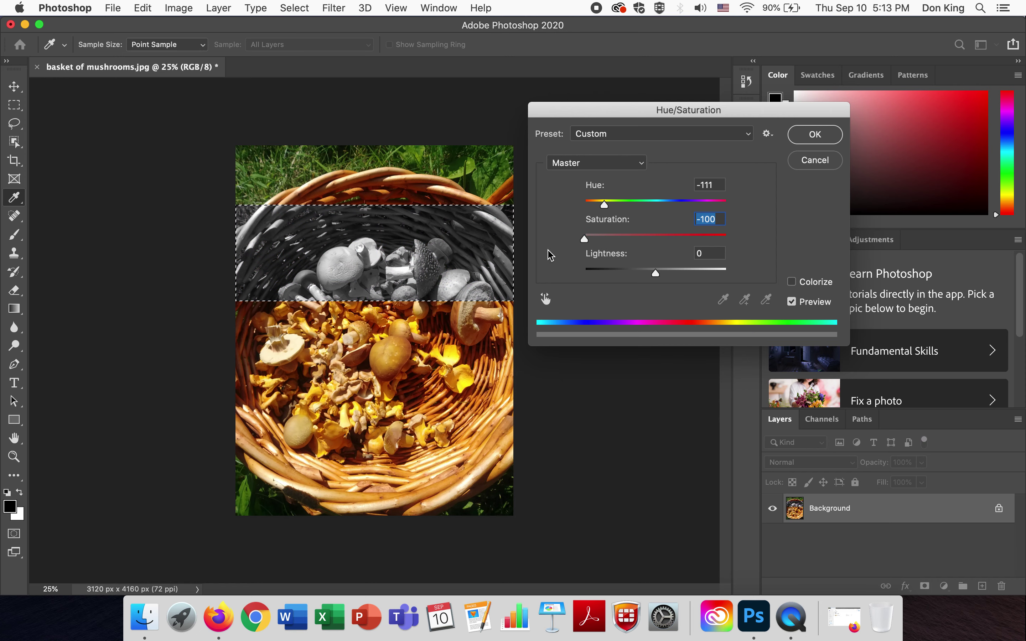
left_click(710, 240)
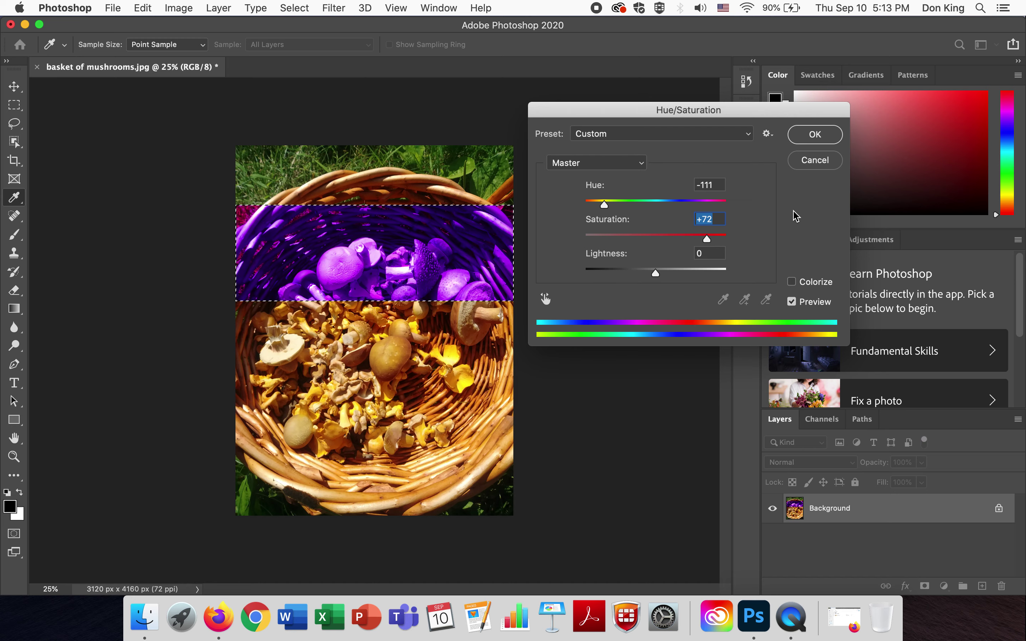
left_click(824, 166)
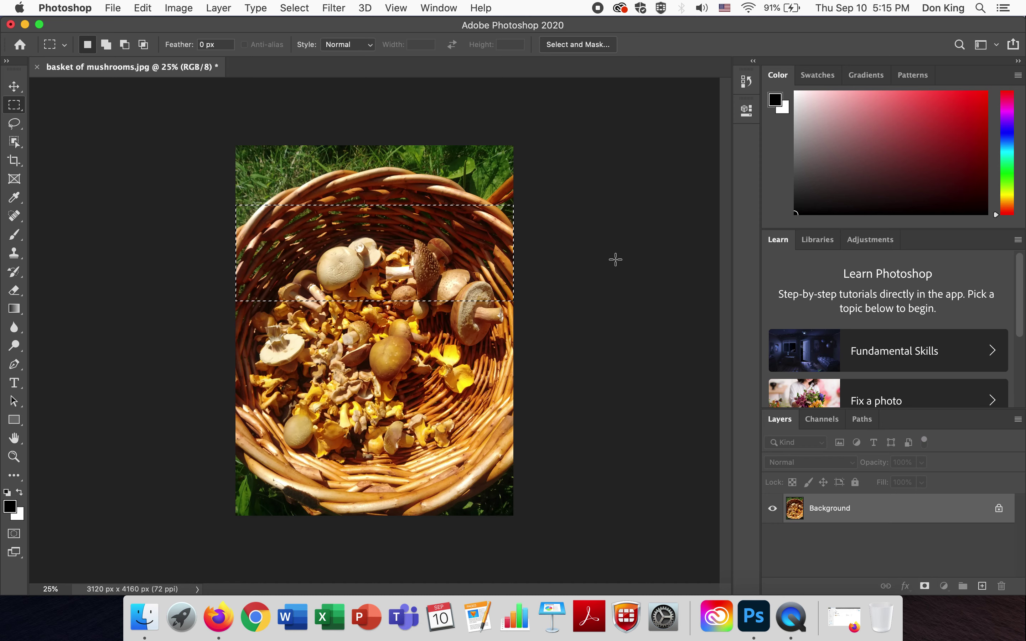
- Copy the selected band to a new layer and check its content by temporarily hiding the Background layer
left_click(144, 9)
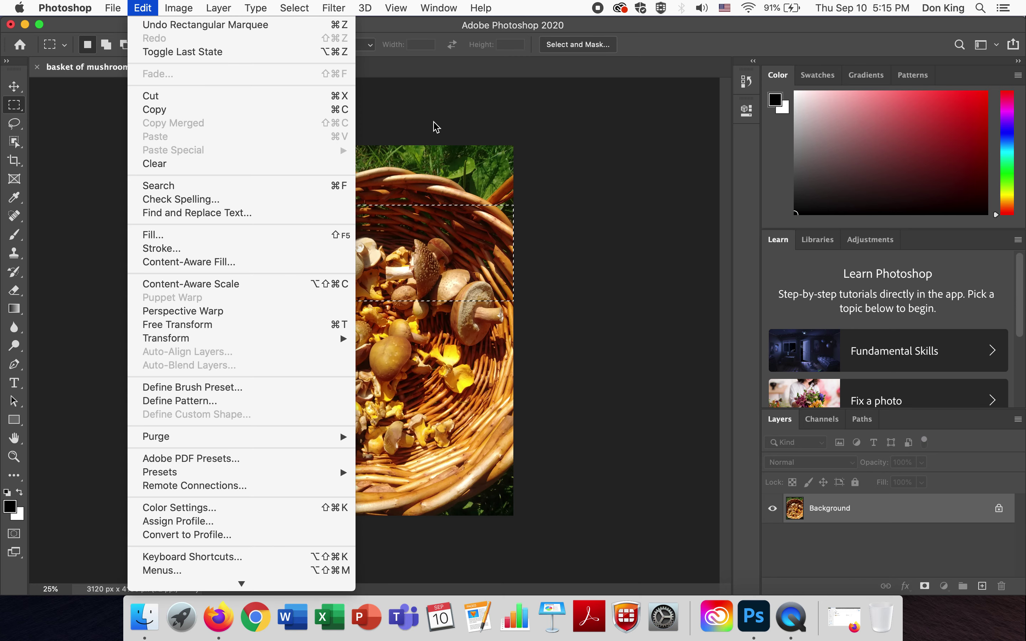
left_click(461, 28)
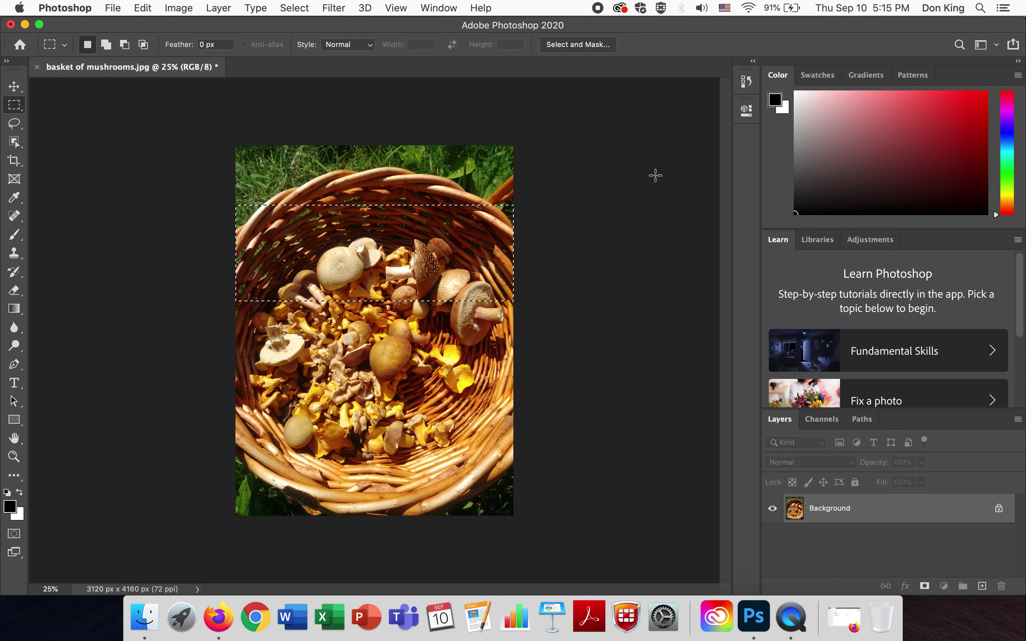
key("super+j")
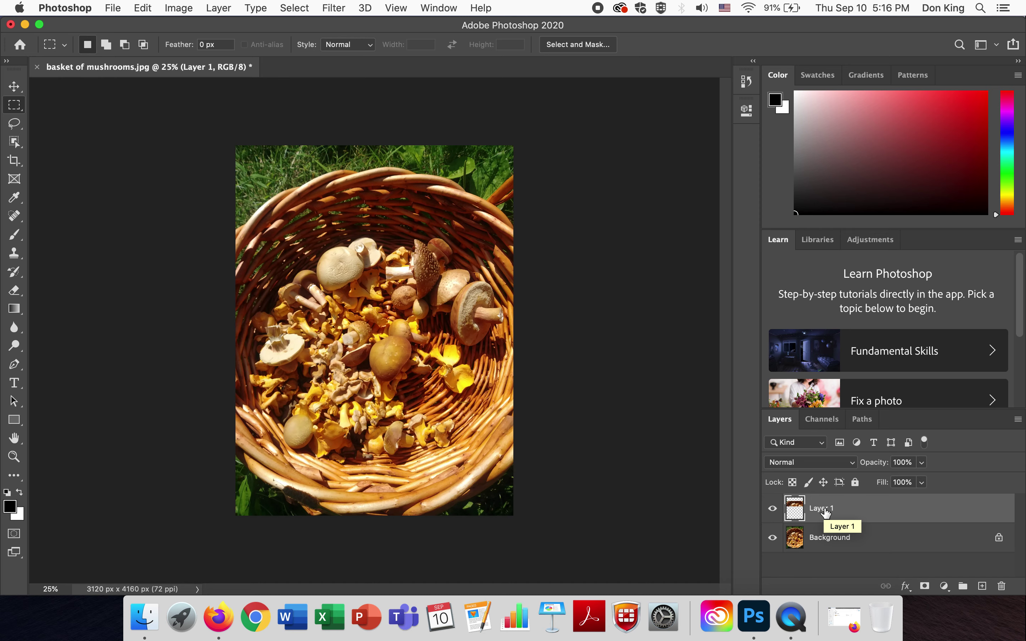
left_click(772, 538)
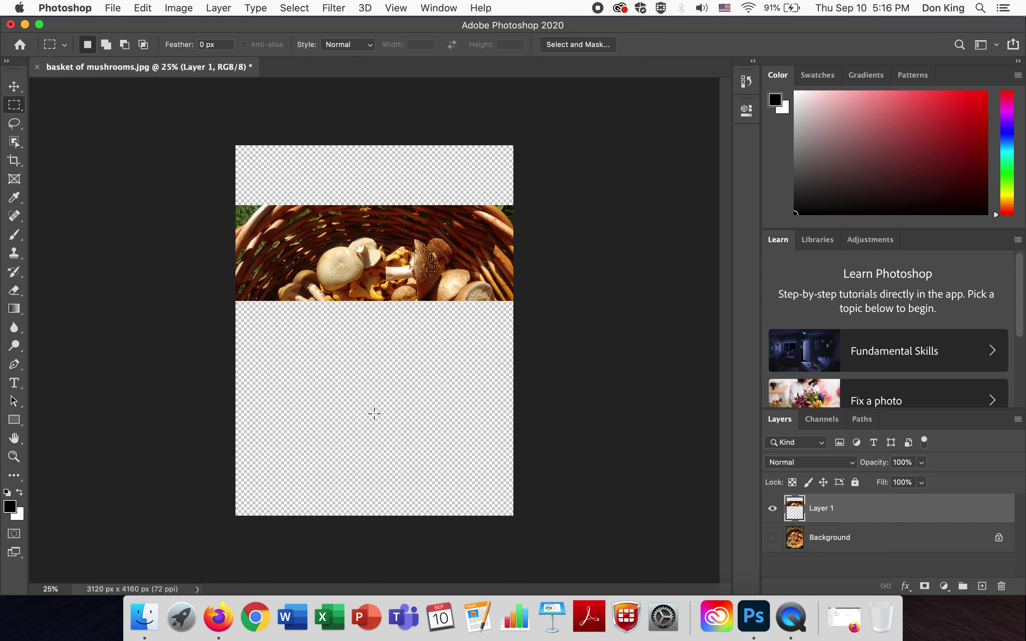
left_click(774, 537)
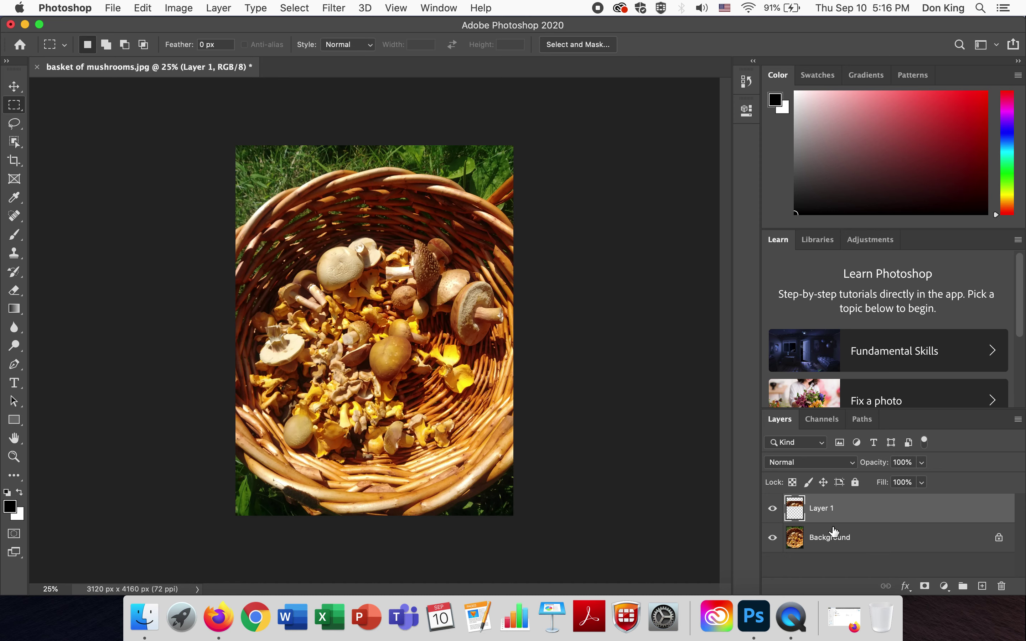
- Rename the copied band's layer to "horizontal chunk" and make it the active layer
double_click(824, 509)
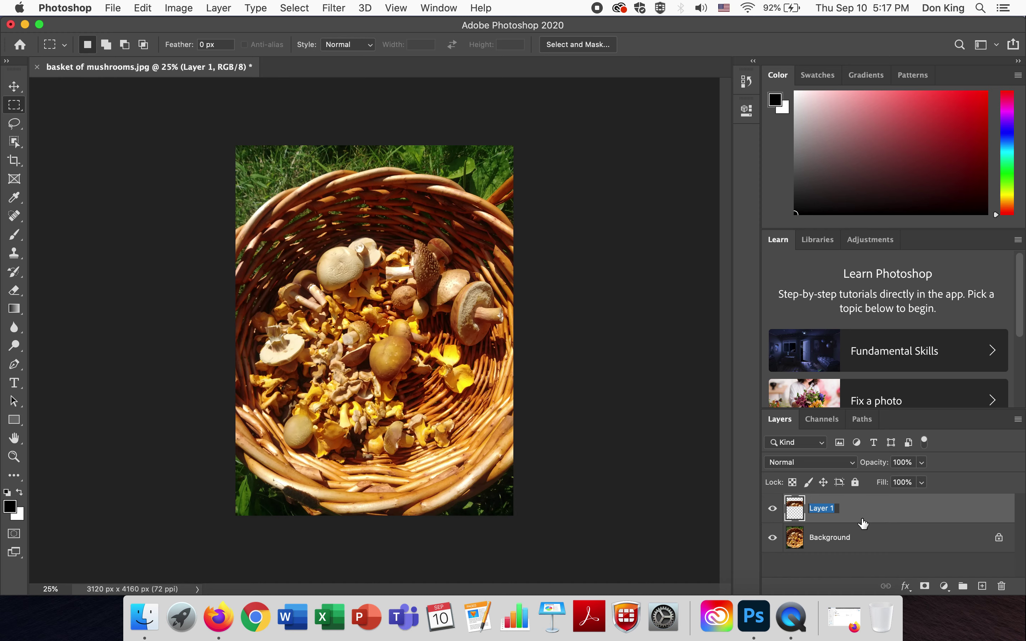
type("horizontal chunk")
key("Return")
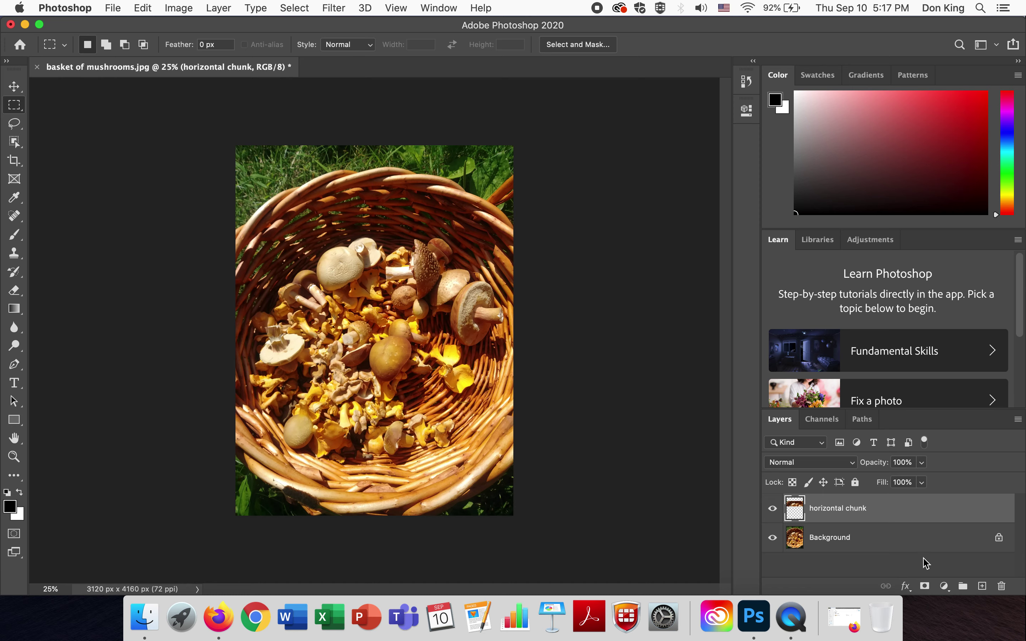
left_click(895, 544)
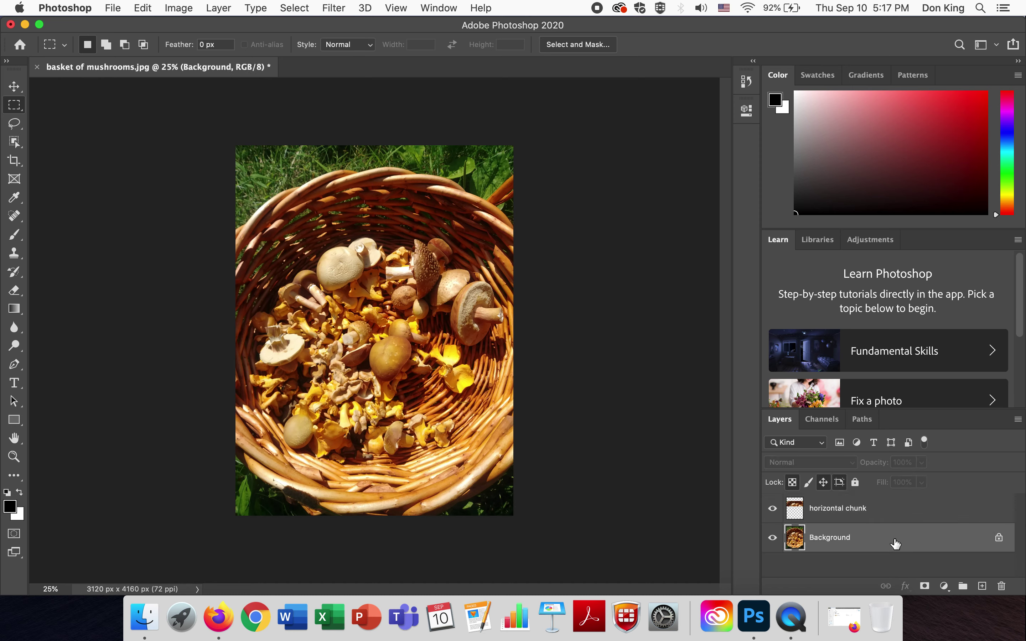
left_click(877, 517)
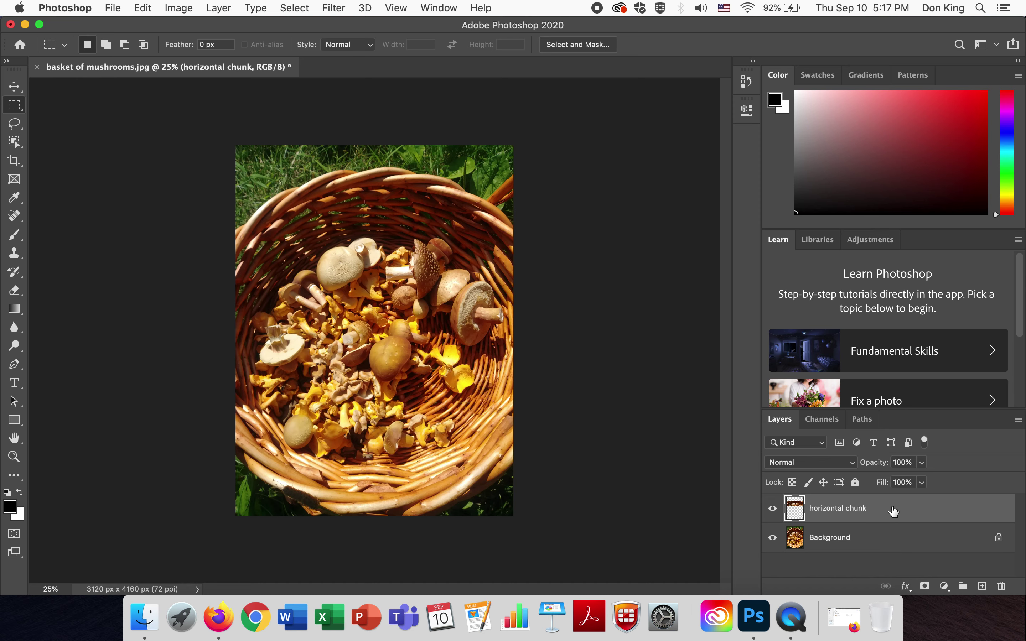
- Apply a Hue/Saturation adjustment with hue -180 to the "horizontal chunk" layer and compare it by temporarily hiding the layer
left_click(876, 537)
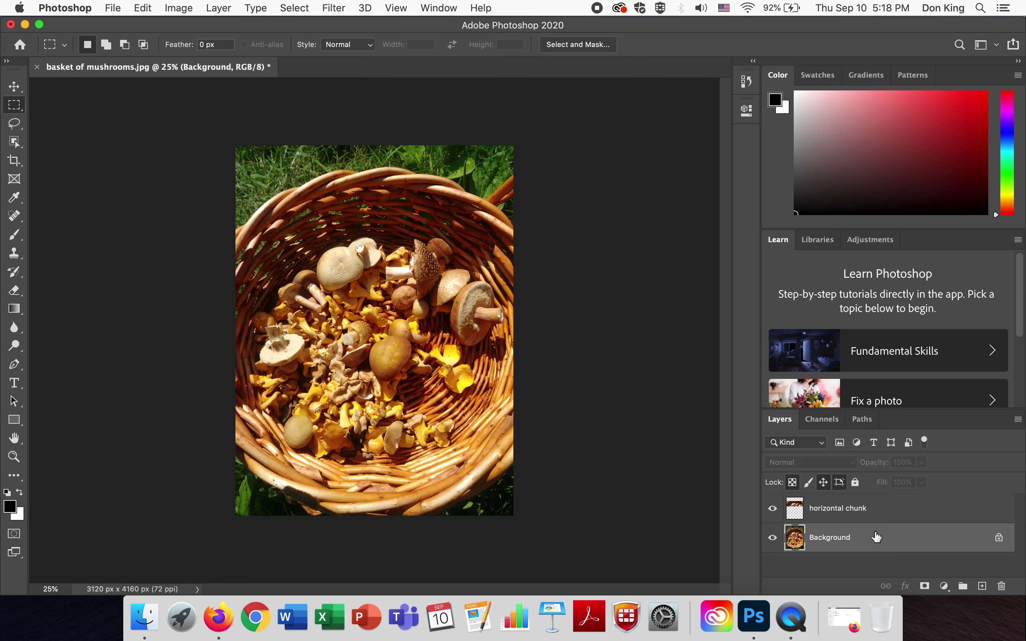
left_click(892, 510)
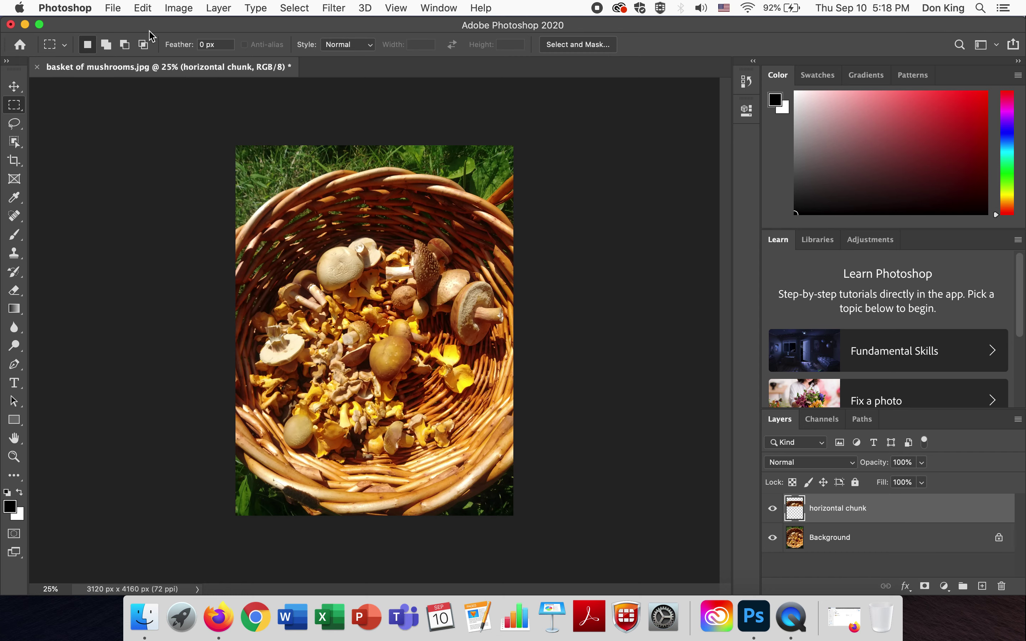
left_click(175, 12)
mouse_move(190, 48)
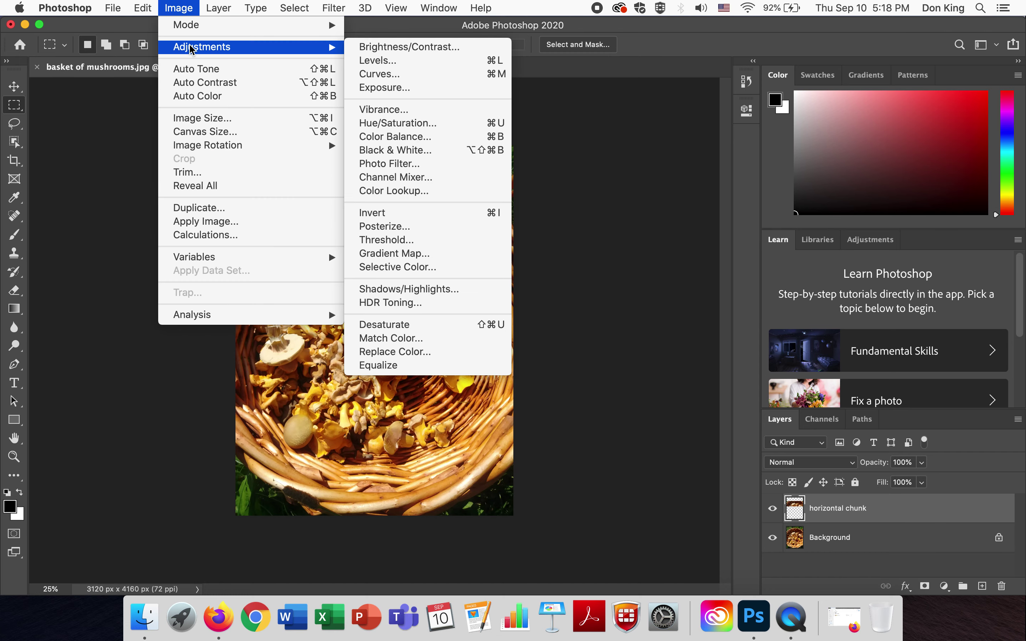
left_click(424, 122)
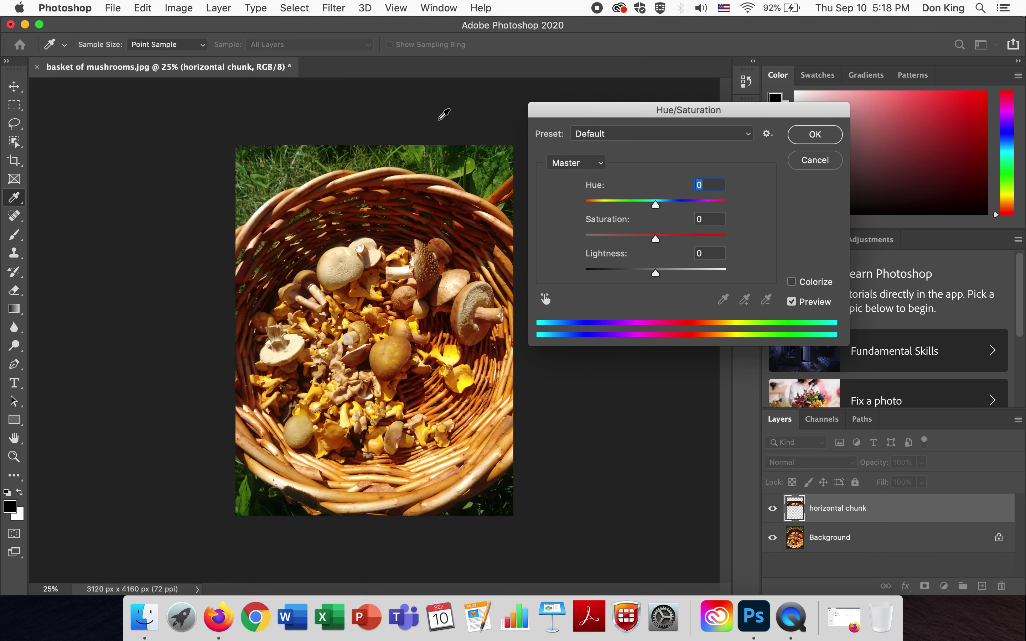
left_click(699, 207)
left_click_drag(698, 203, 578, 214)
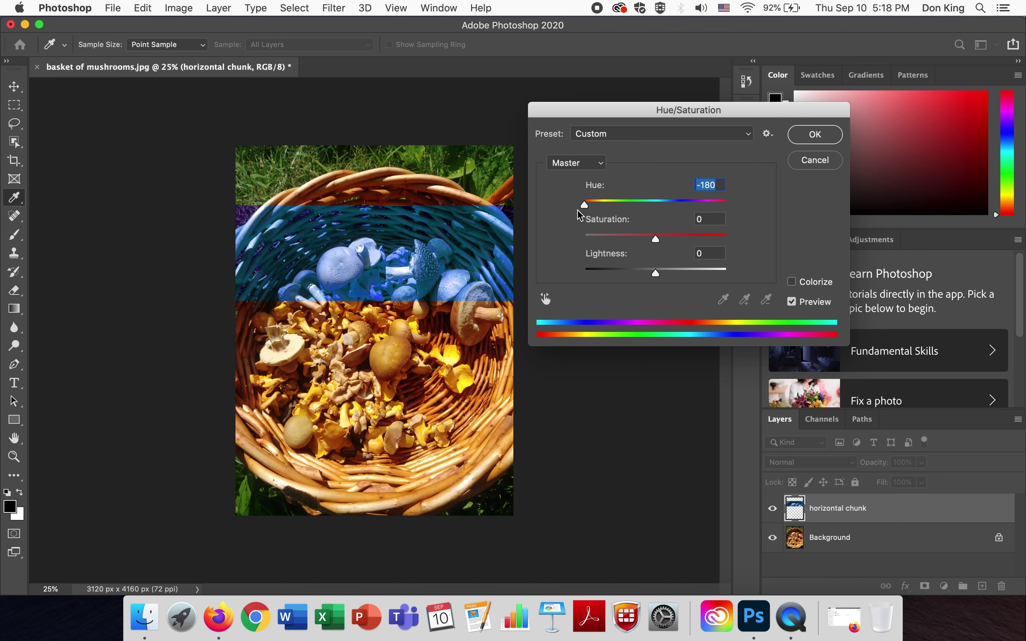
left_click(819, 137)
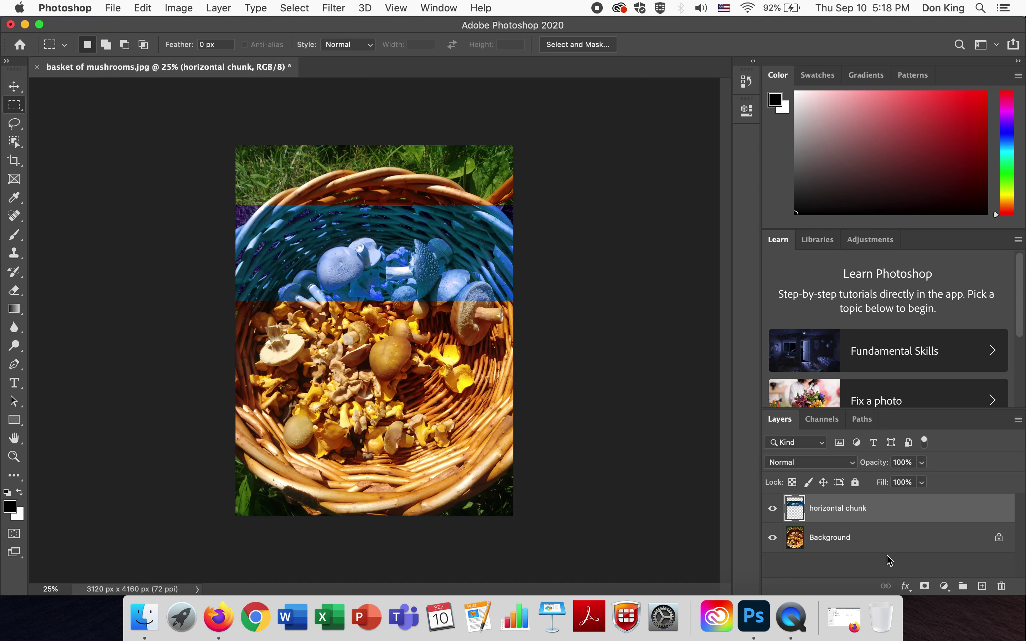
left_click(773, 509)
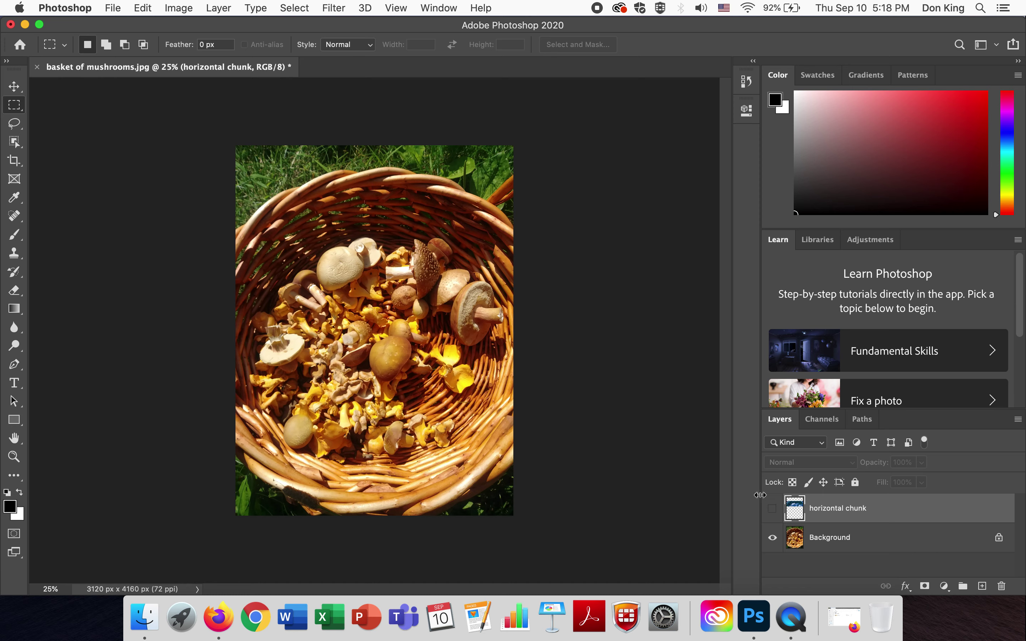
left_click(772, 509)
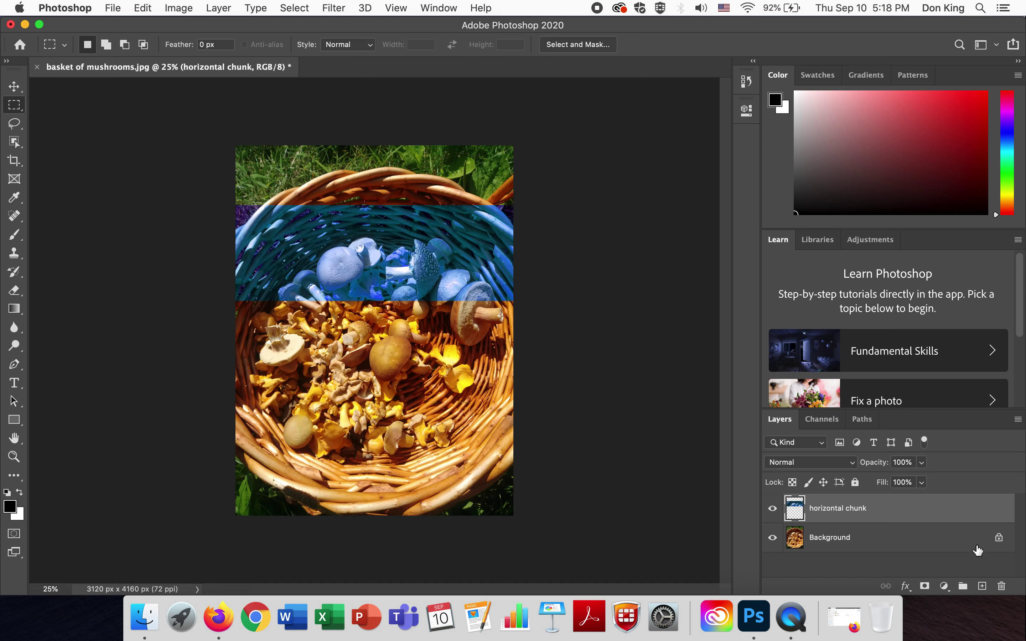
left_click(957, 507, "alt")
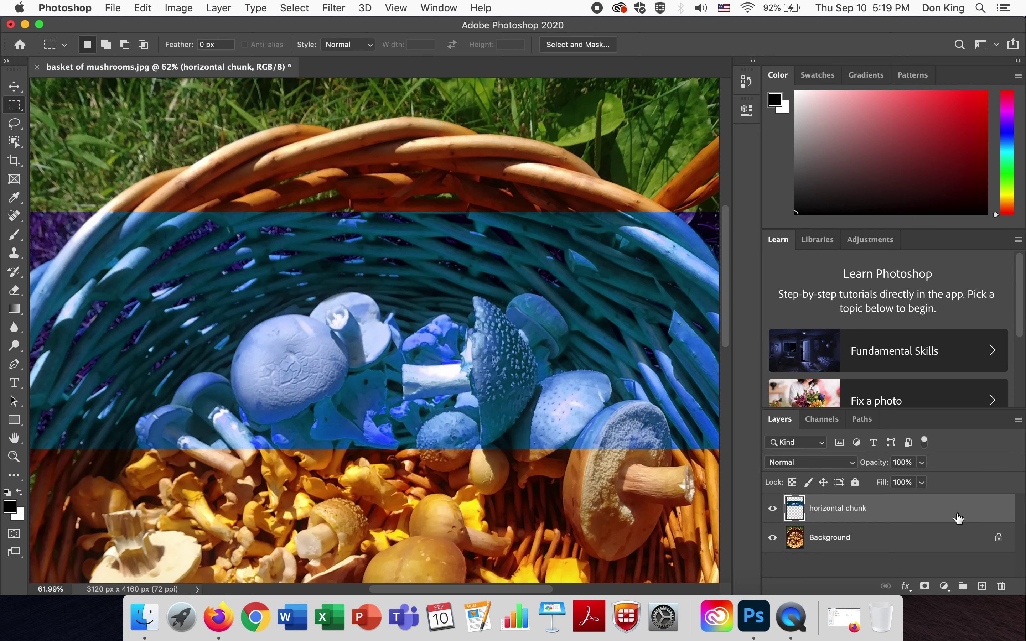
right_click(957, 517)
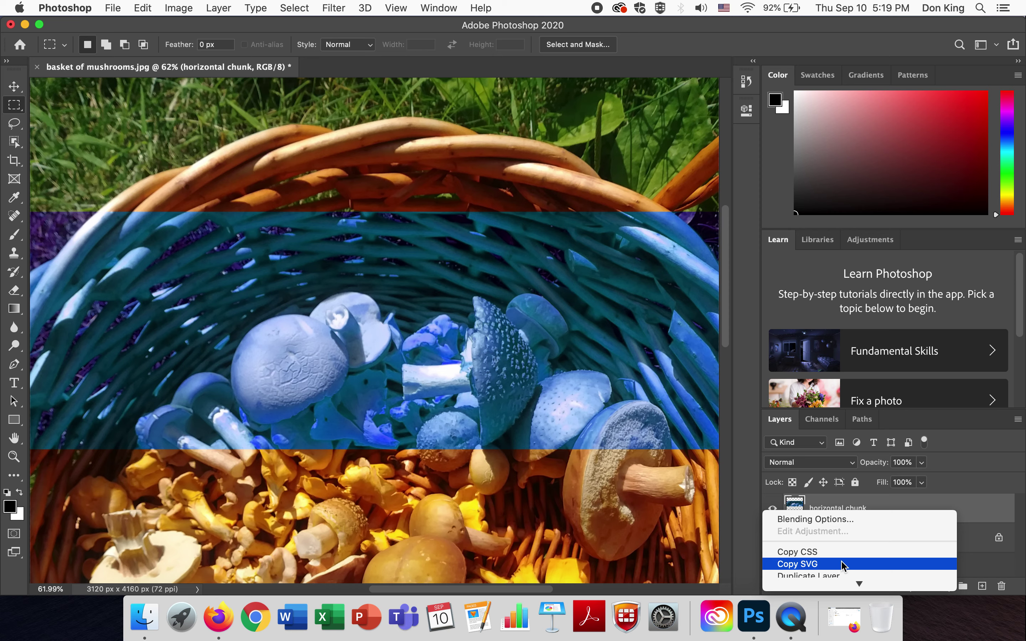
scroll(843, 566, "down", 10)
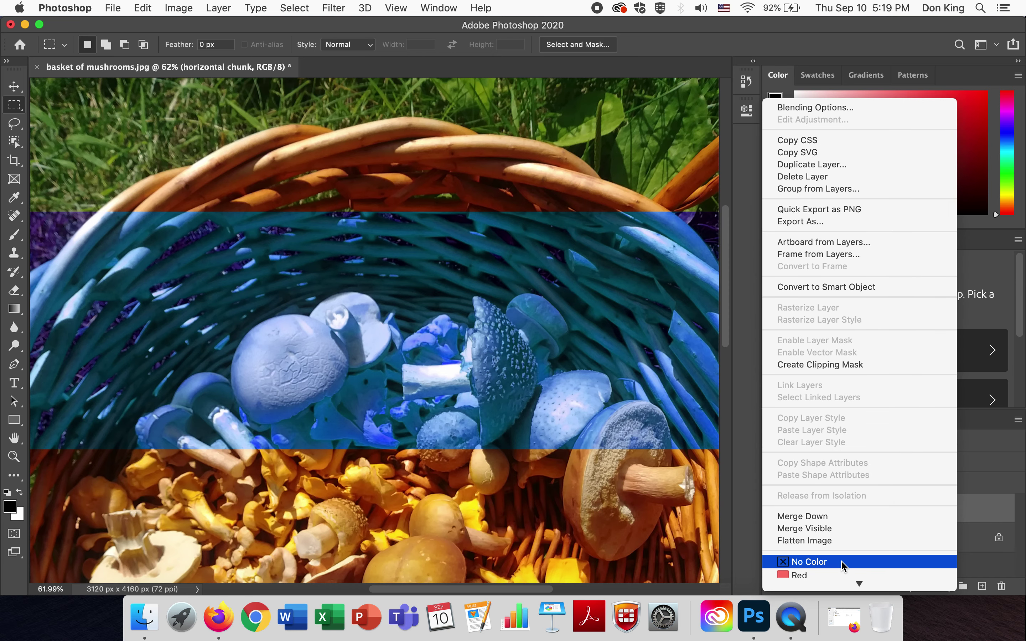
scroll(841, 561, "down", 1)
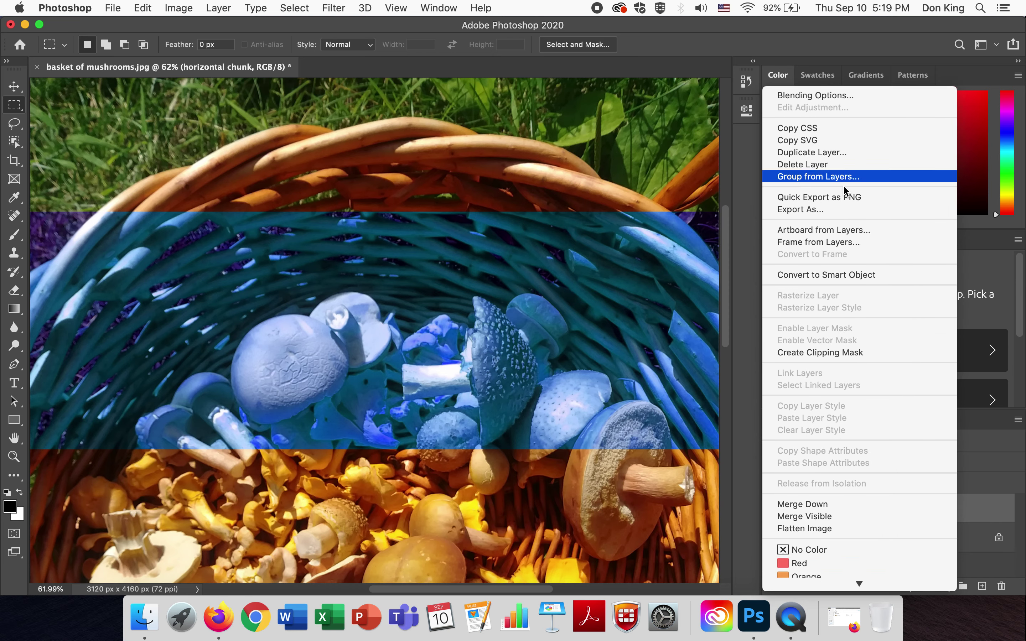
left_click(748, 253)
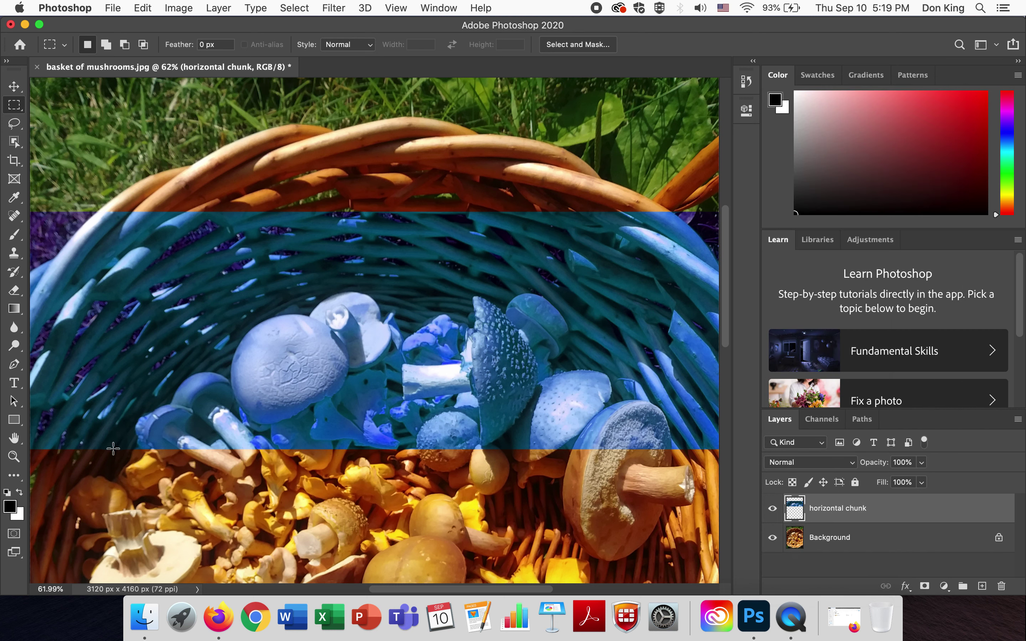
- Move the "horizontal chunk" band around the photo, ending with it spanning the full width across the basket's upper rim
double_click(14, 438)
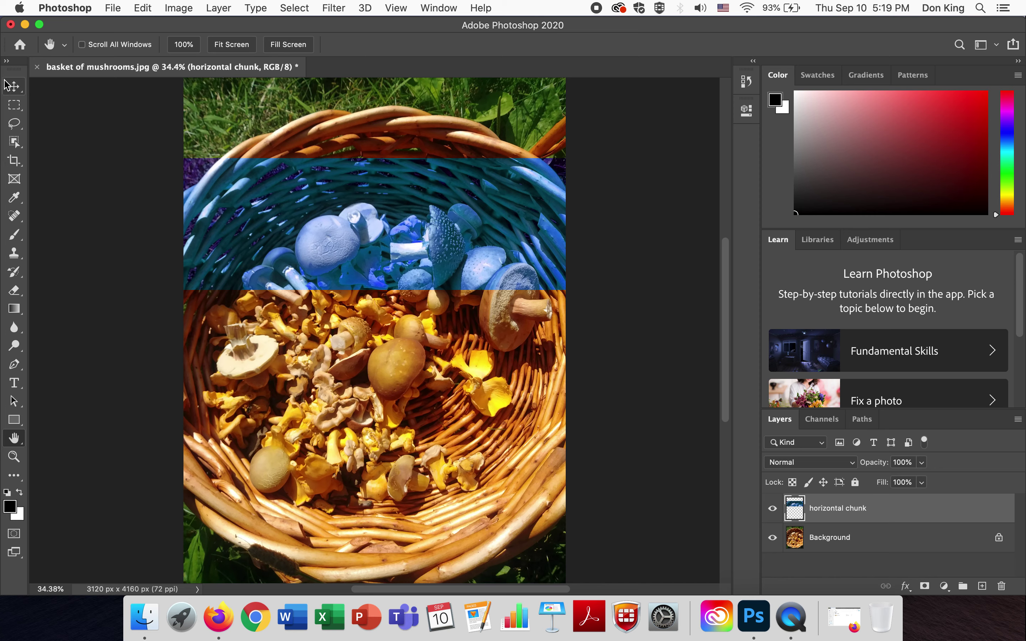
left_click(15, 93)
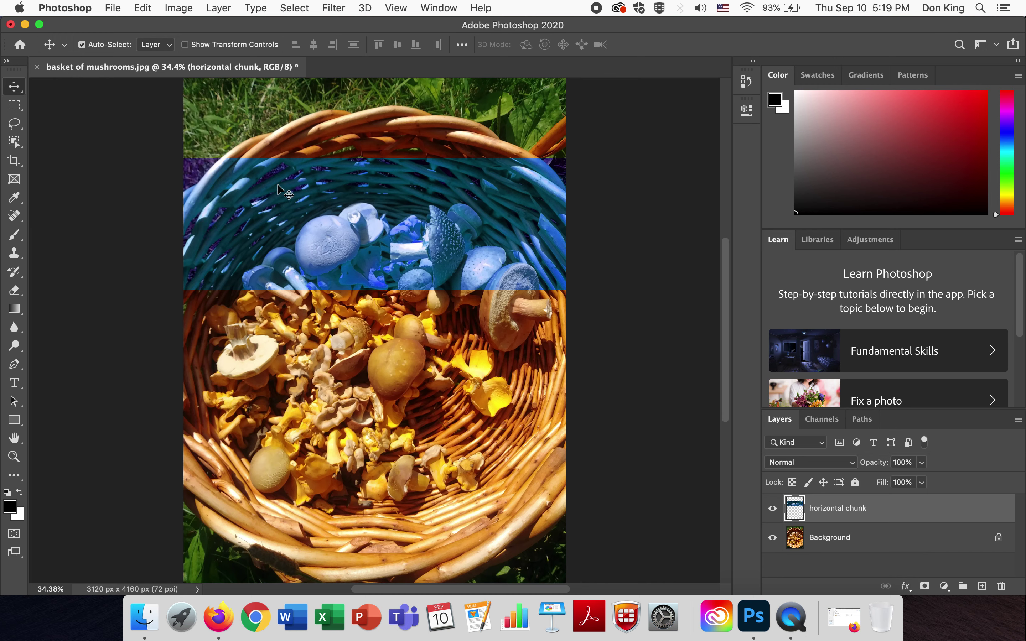
left_click_drag(311, 211, 304, 371)
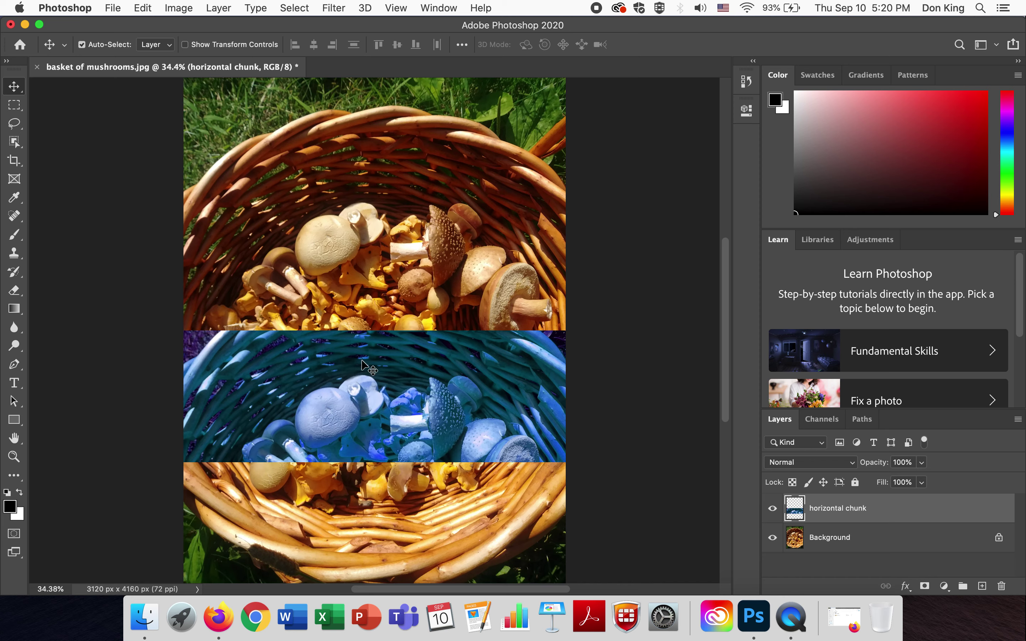
left_click_drag(373, 384, 189, 290)
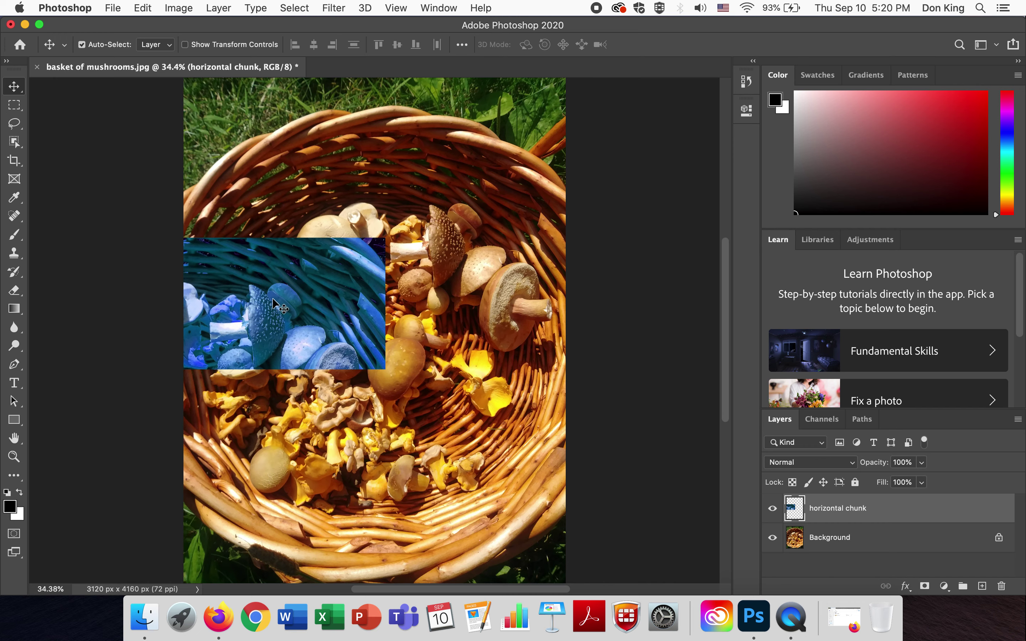
left_click_drag(274, 305, 357, 284)
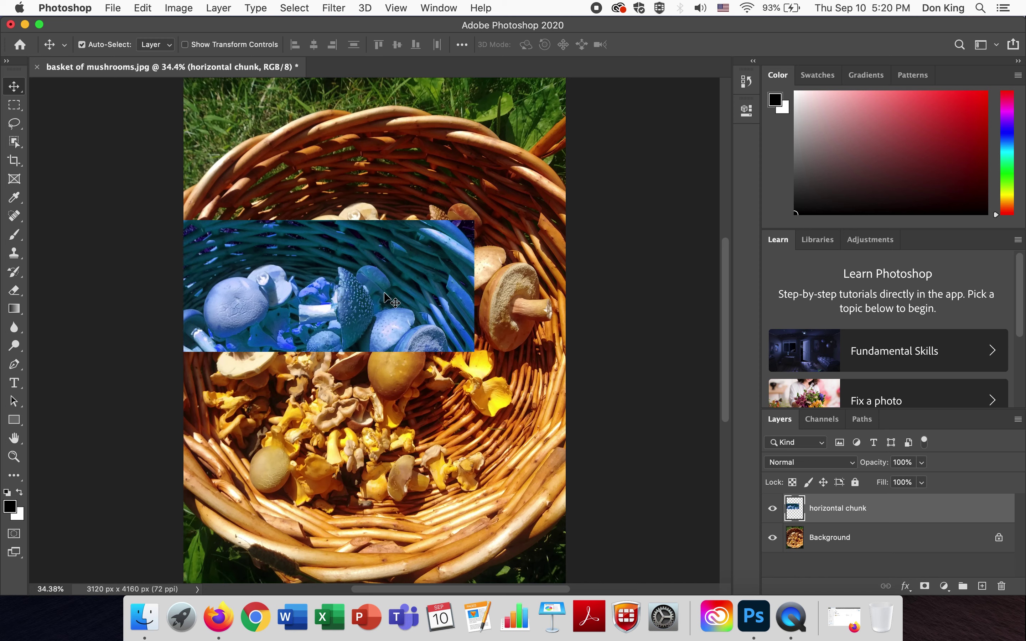
left_click_drag(434, 273, 526, 156)
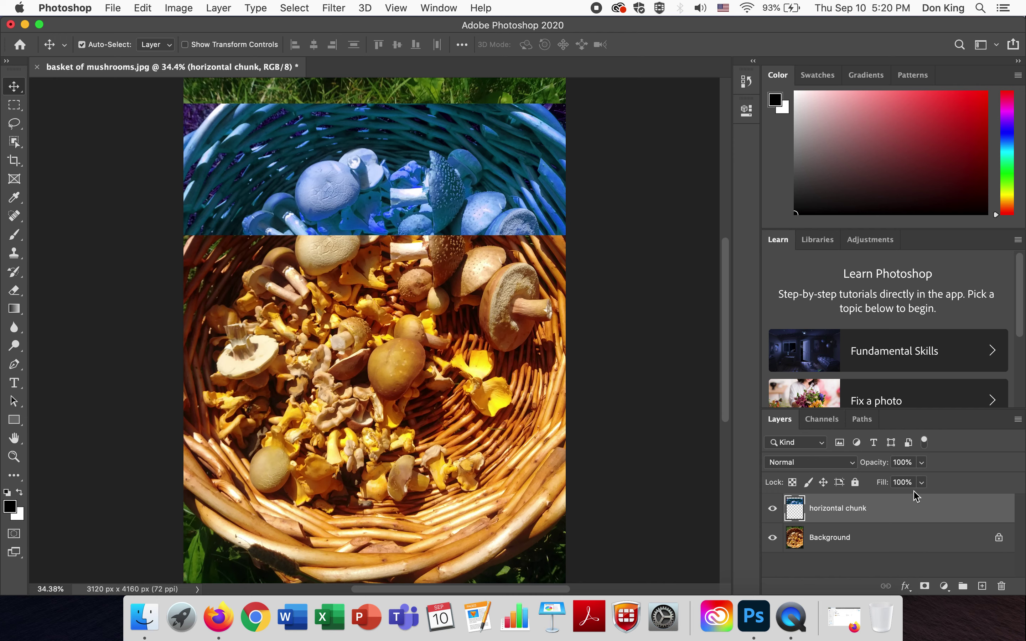
- Set the "horizontal chunk" layer's opacity to 54% and move the band down over the upper mushrooms
left_click(921, 464)
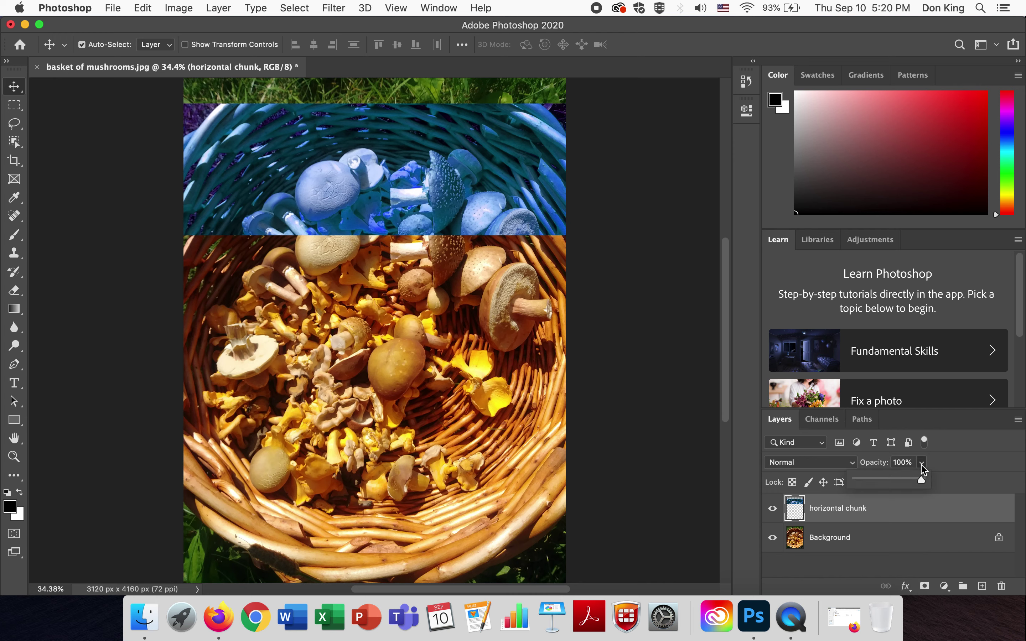
left_click(892, 481)
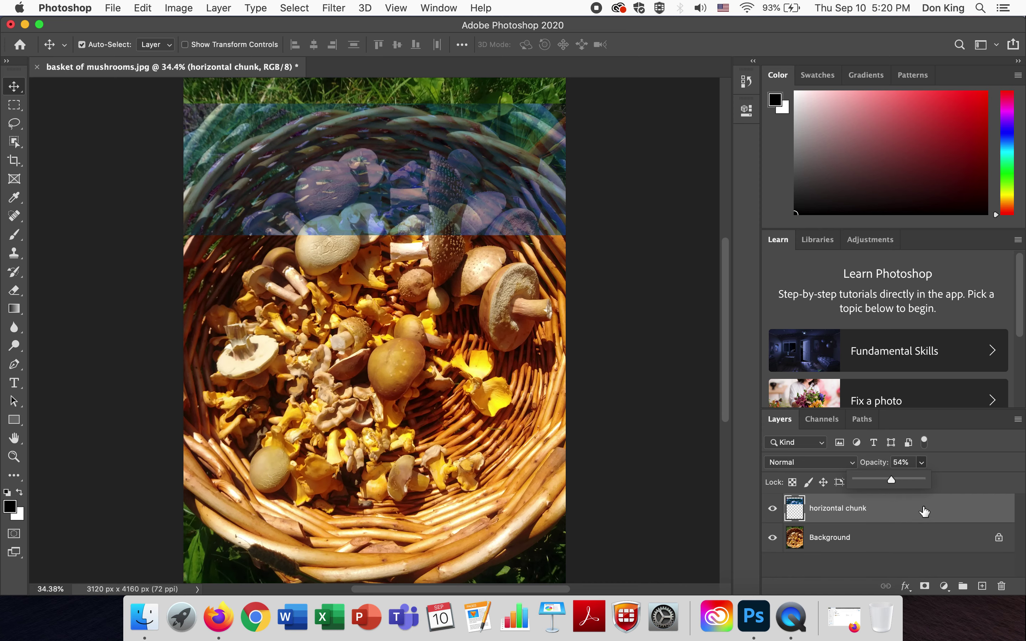
left_click_drag(386, 170, 384, 230)
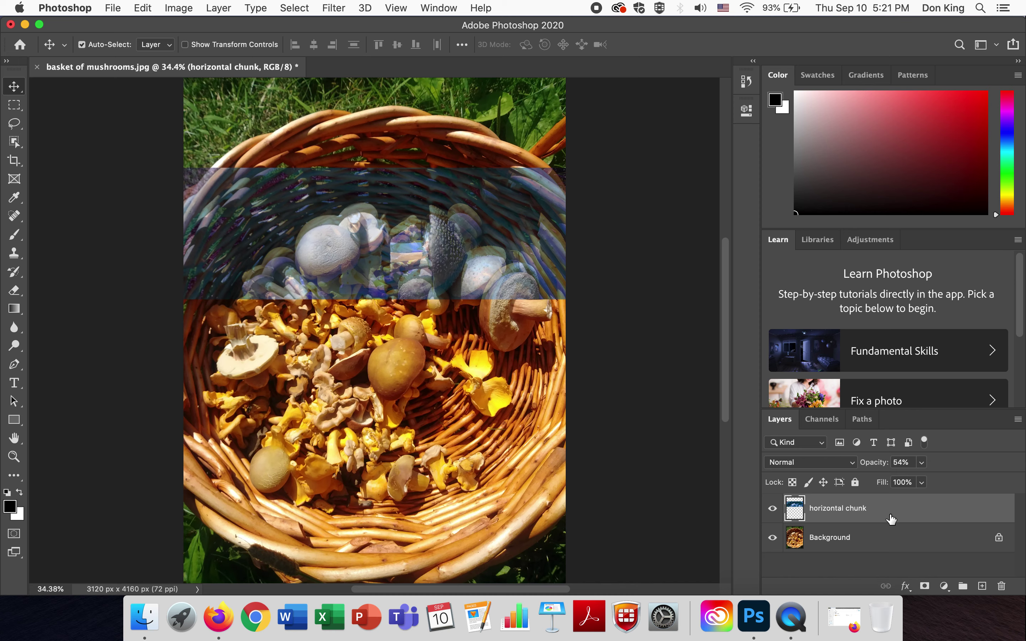
- Make a full-height rectangular marquee selection on the Background layer, a vertical strip slightly right of the photo's centre
left_click(893, 548)
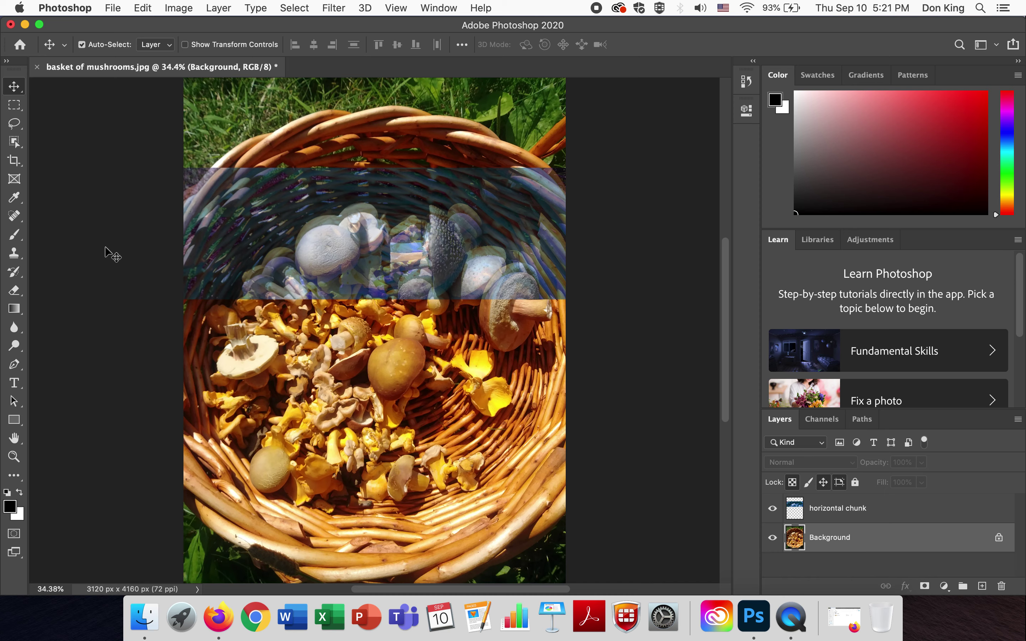
left_click(15, 107)
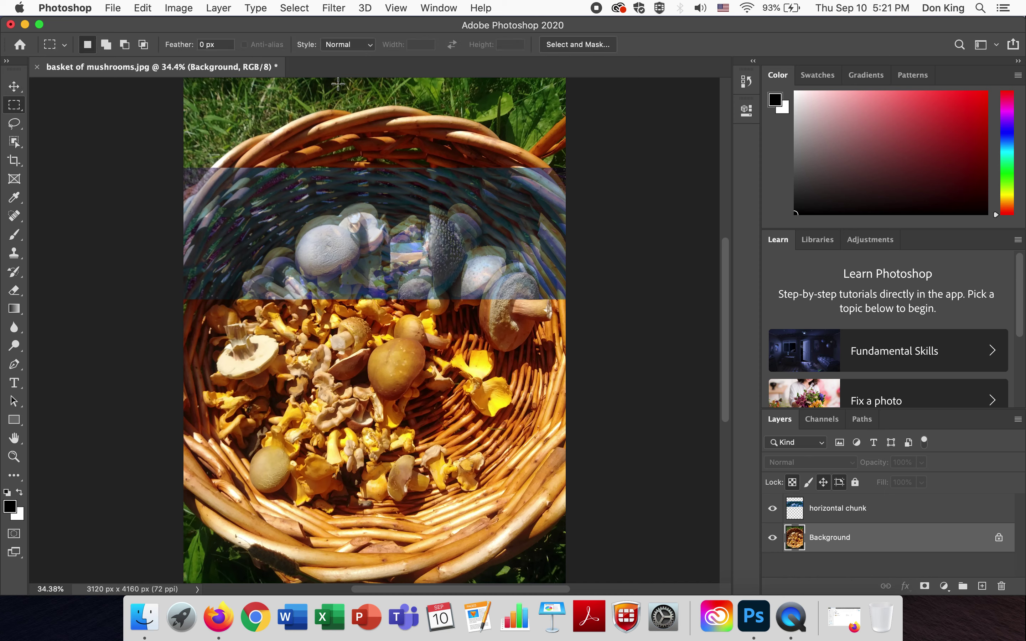
left_click_drag(354, 80, 486, 407)
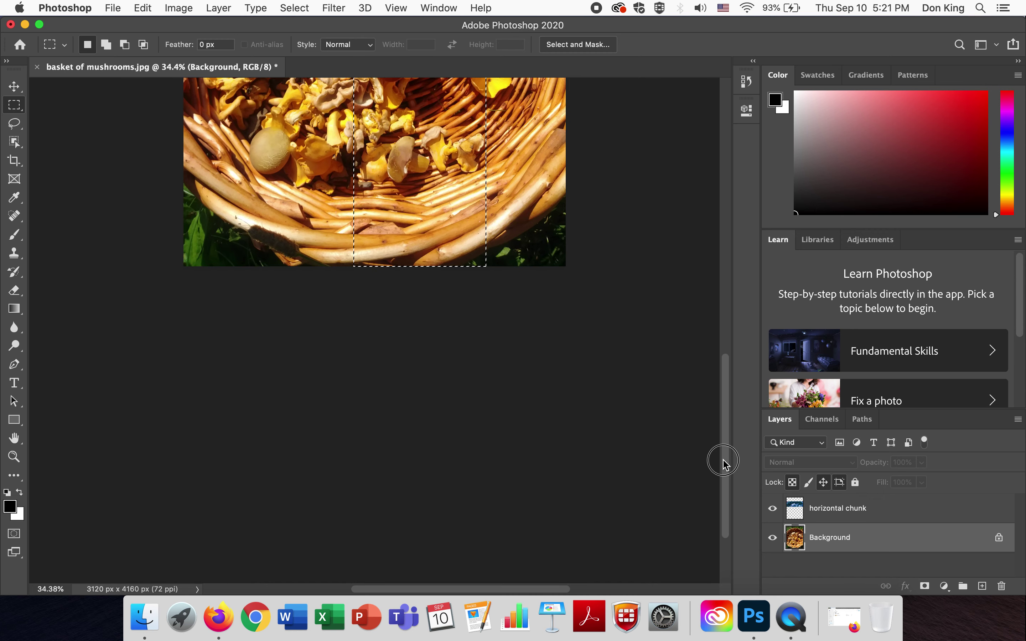
scroll(723, 460, "up", 10)
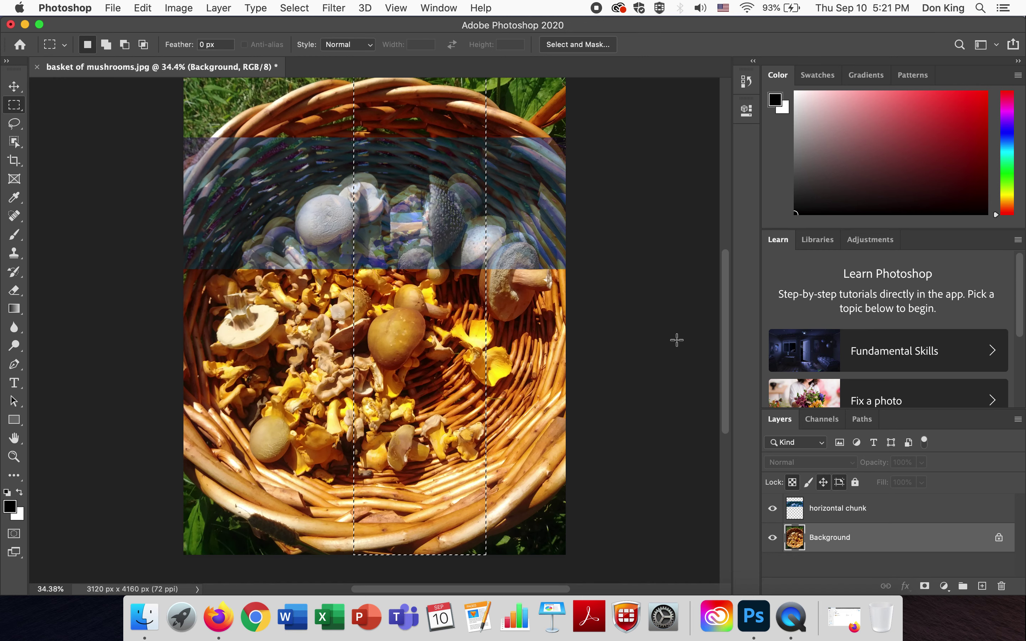
left_click_drag(725, 361, 726, 355)
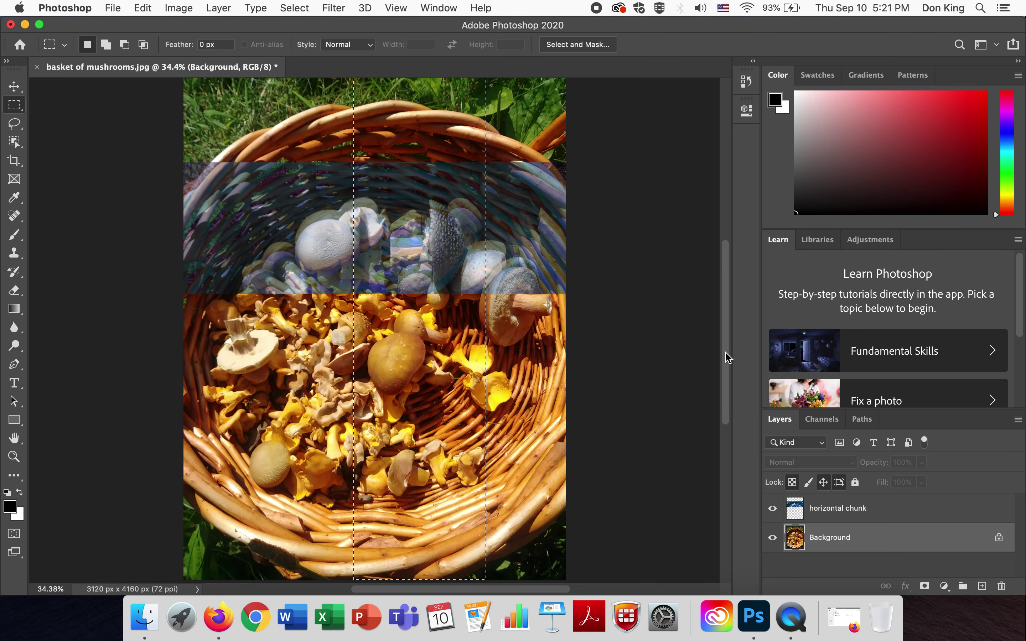
- Copy the selected vertical strip to a new layer and rename that layer "vertical chuh=nk"
key("super+c")
key("super+v")
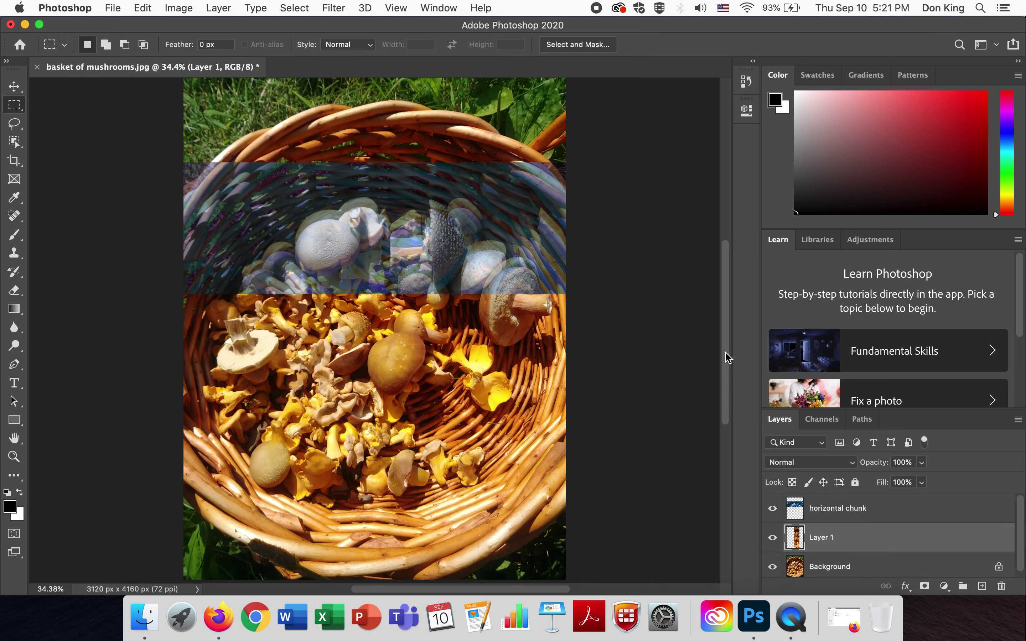
double_click(822, 537)
type("vertical chuh")
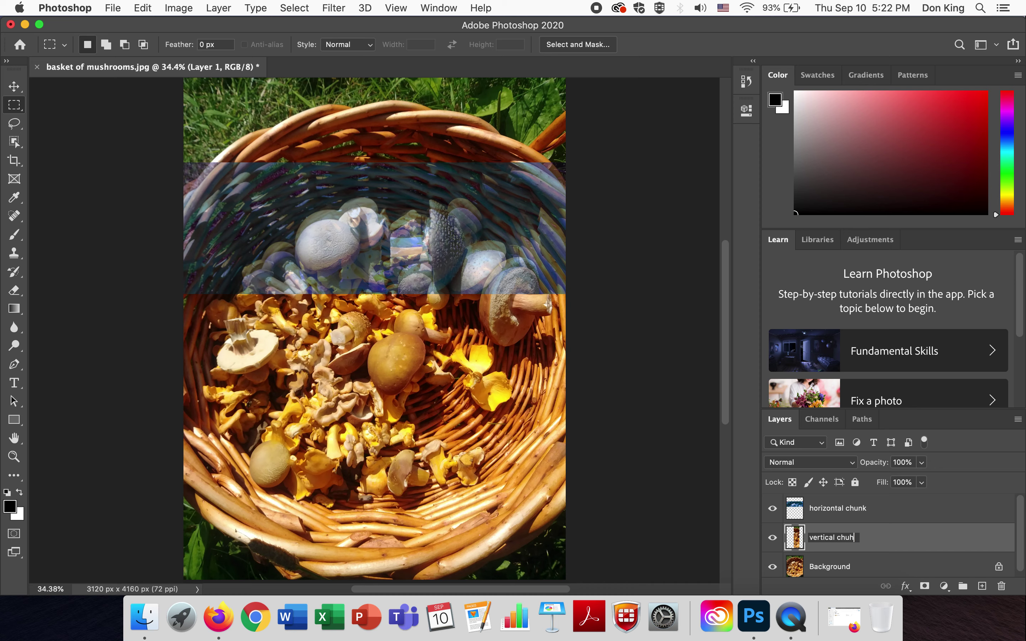
type("=nk")
key("Return")
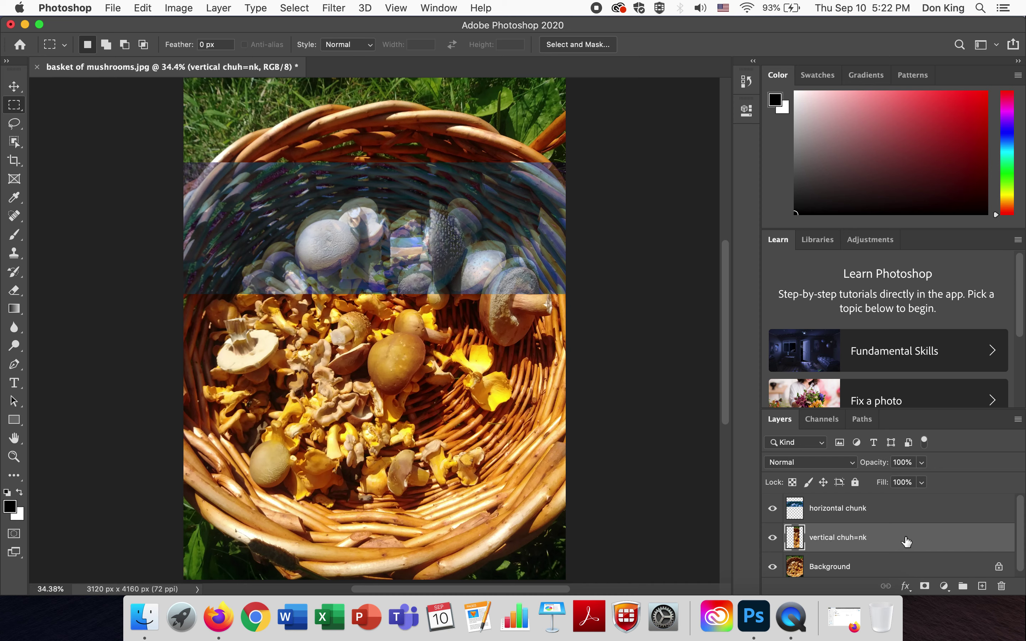
- Move the vertical strip left and slightly up, so it sits just left of the photo's centre
left_click(16, 89)
left_click(456, 372)
left_click_drag(456, 372, 393, 358)
- Adjust the Color Balance midtones of the "vertical chuh=nk" layer to +97 red, -100 magenta and +100 blue
left_click(183, 8)
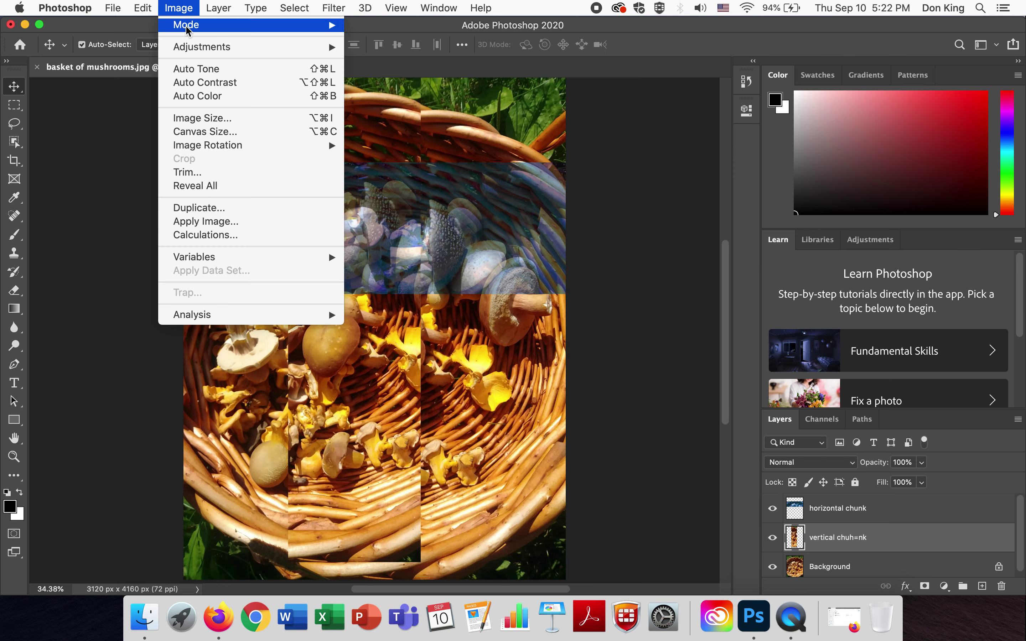
mouse_move(190, 47)
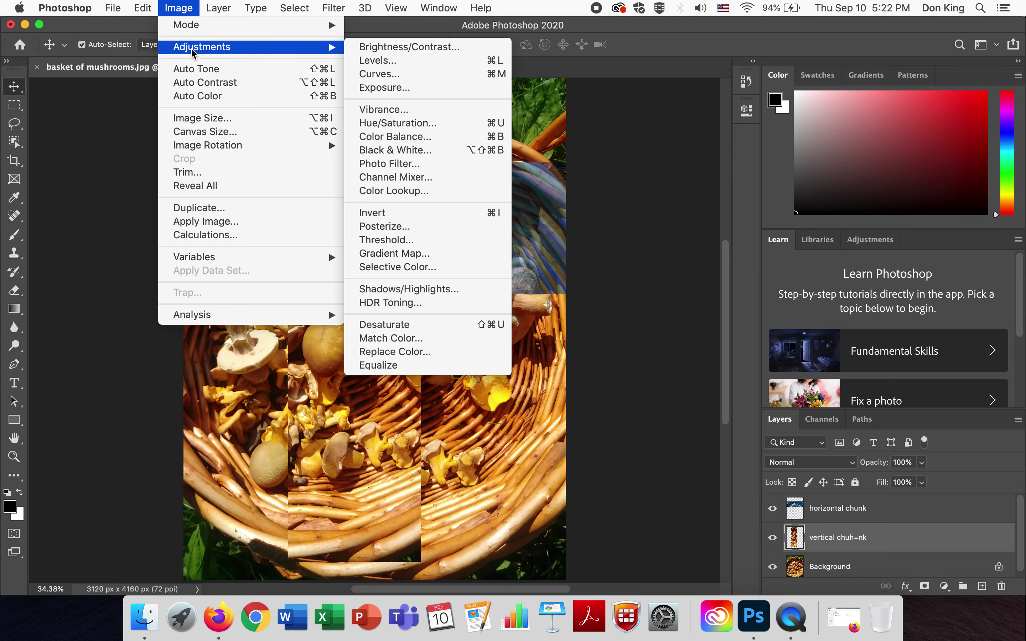
left_click(432, 137)
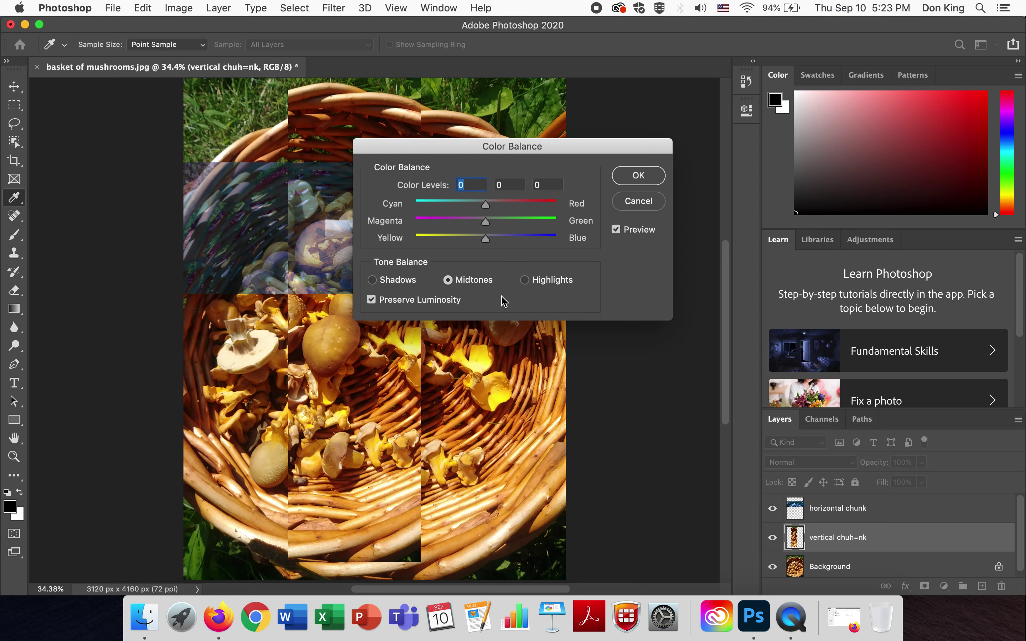
left_click_drag(486, 206, 555, 216)
left_click_drag(486, 238, 556, 238)
left_click_drag(486, 221, 414, 223)
left_click(164, 297)
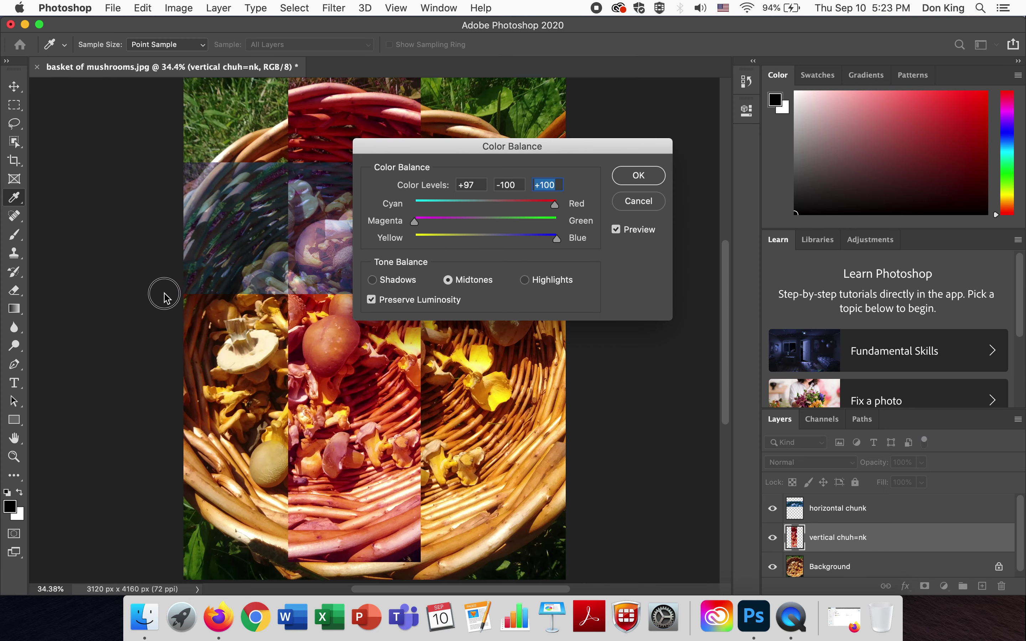
key("shift+Tab")
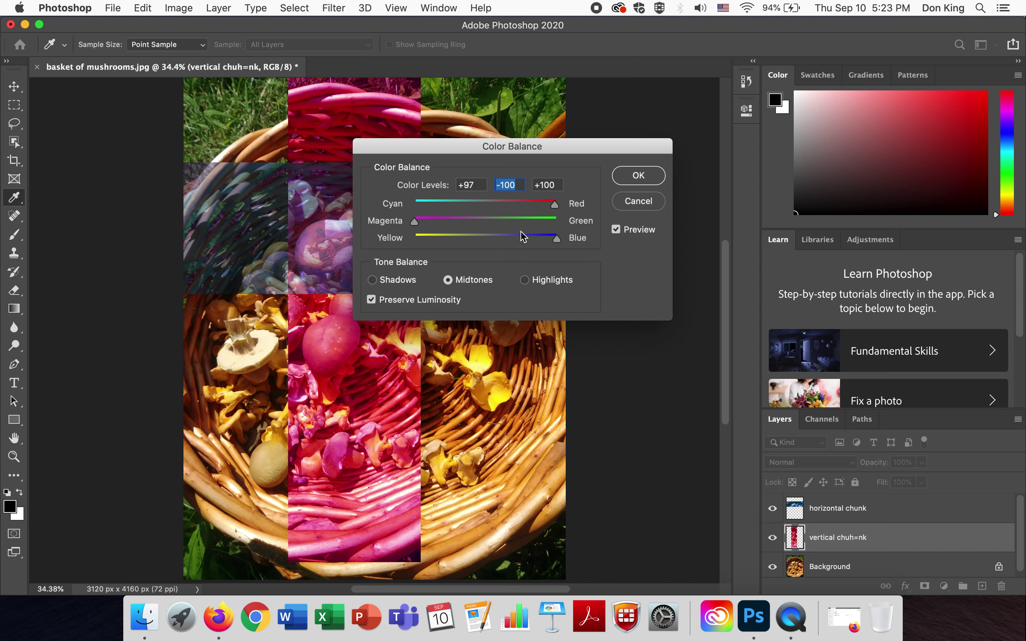
- Set the strip's shadow color balance to +100 blue and apply the adjustment
left_click(393, 281)
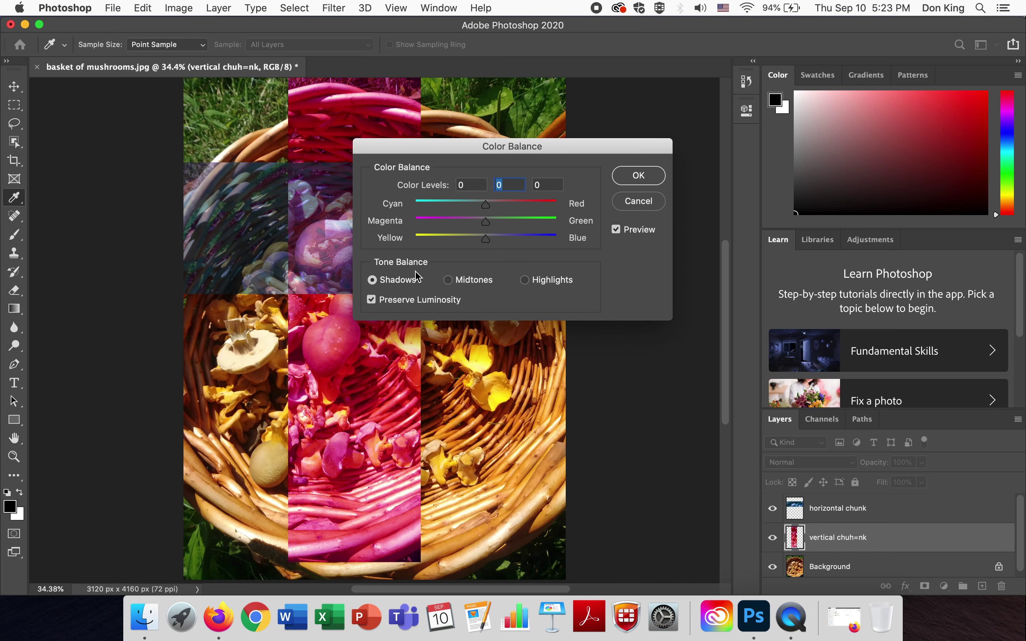
left_click_drag(488, 238, 597, 246)
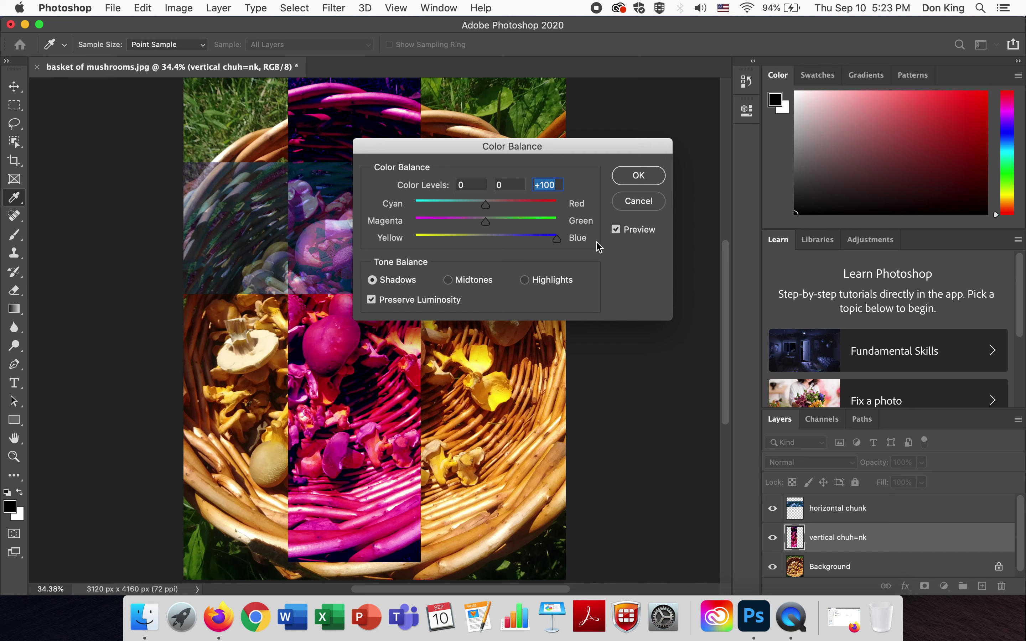
left_click(638, 176)
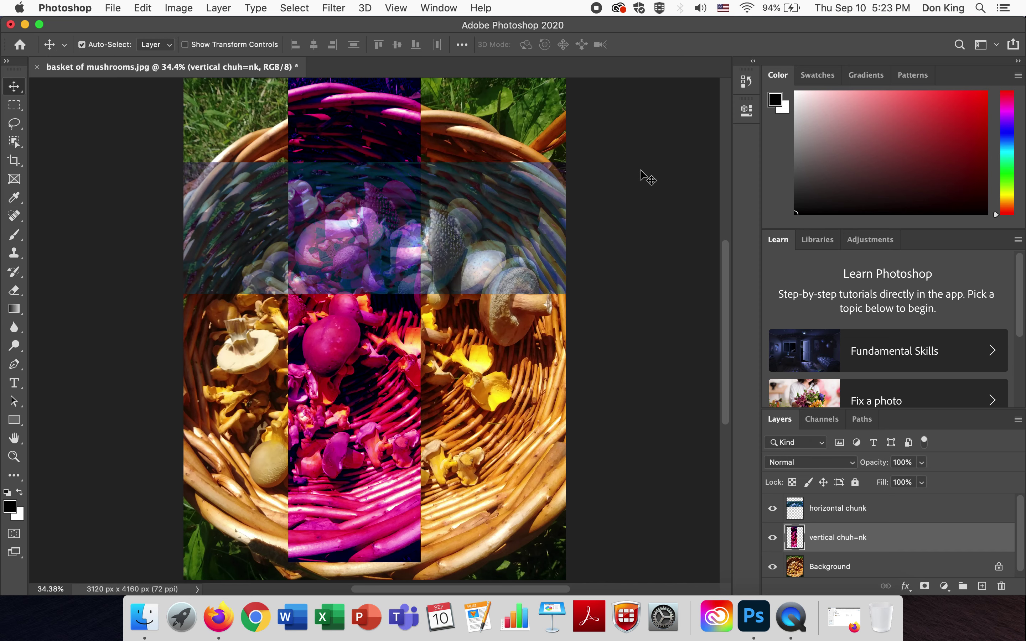
- Move the magenta strip horizontally to the right part of the photo, and compare with the original by briefly hiding both chunk layers
left_click_drag(367, 421, 485, 417)
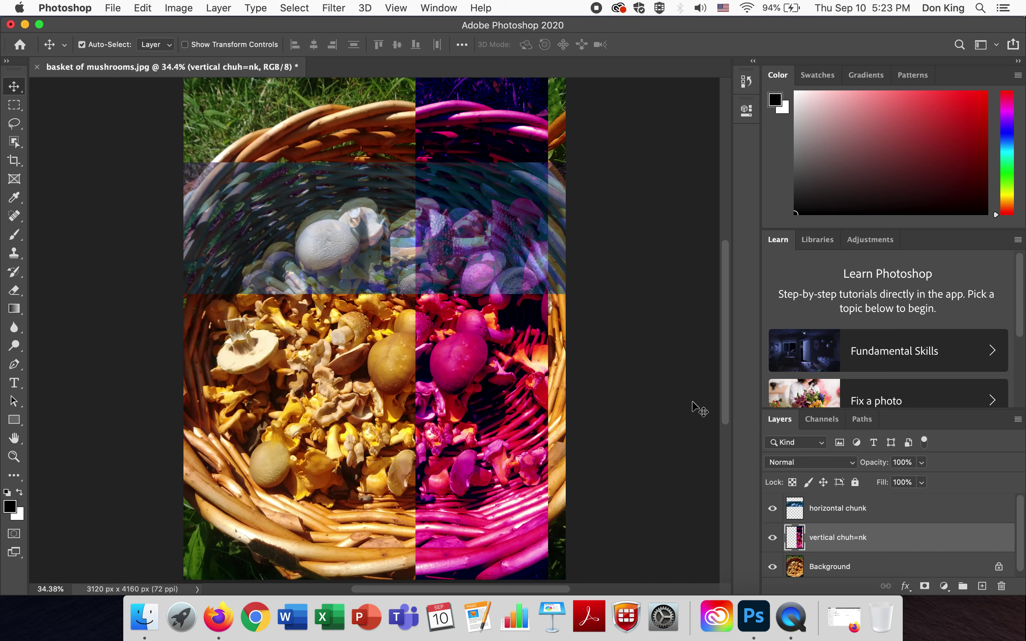
left_click(772, 509)
left_click(772, 538)
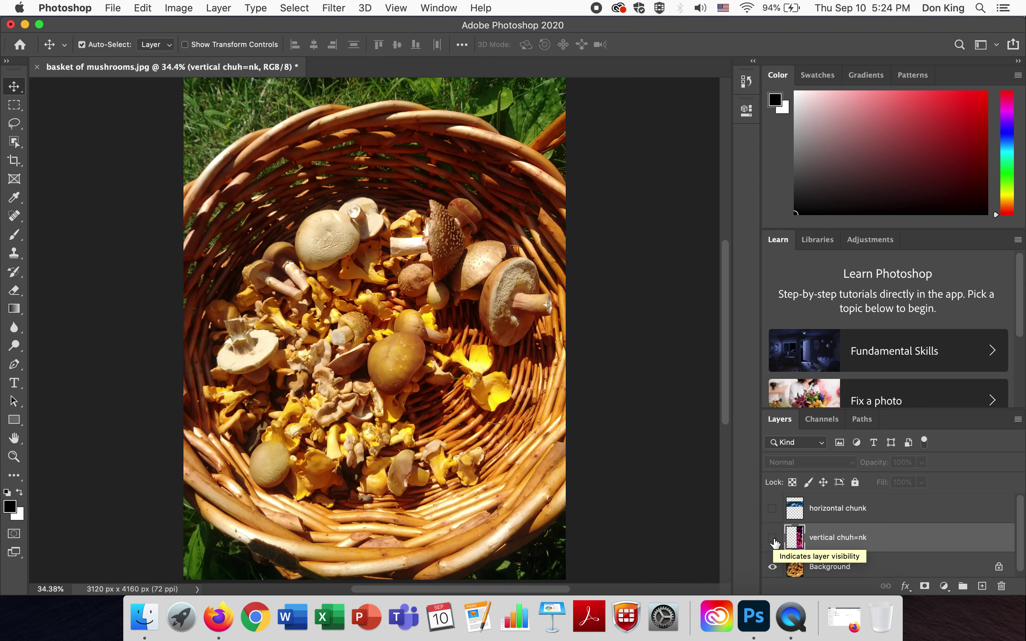
left_click(772, 538)
left_click(772, 510)
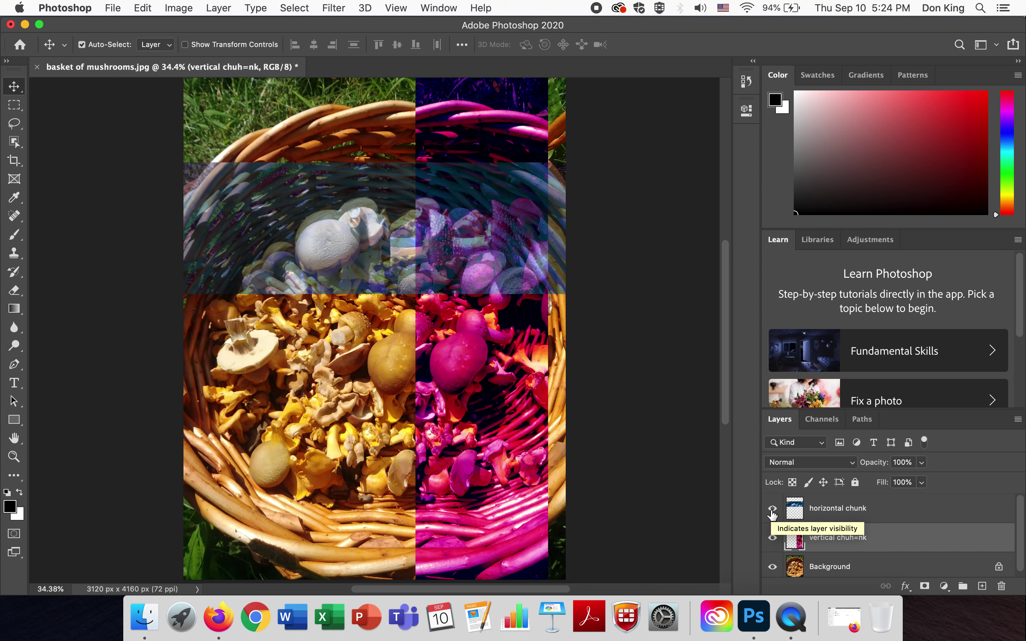
- Set the "horizontal chunk" layer's opacity to 100% and move the blue band down toward the photo's middle
left_click(889, 514)
left_click_drag(922, 462, 986, 487)
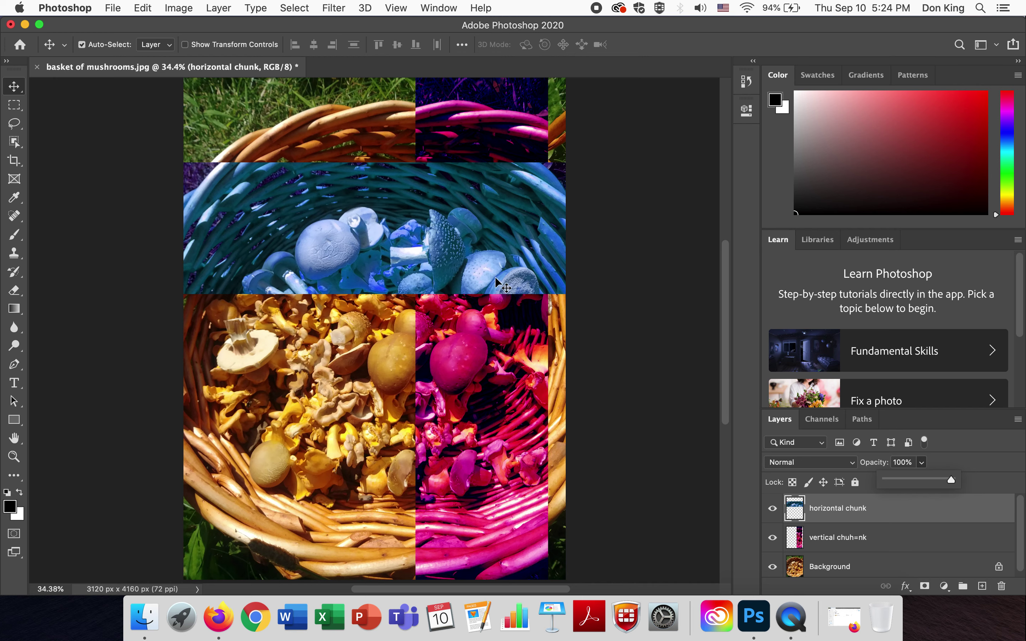
left_click(482, 253)
left_click_drag(482, 253, 484, 305)
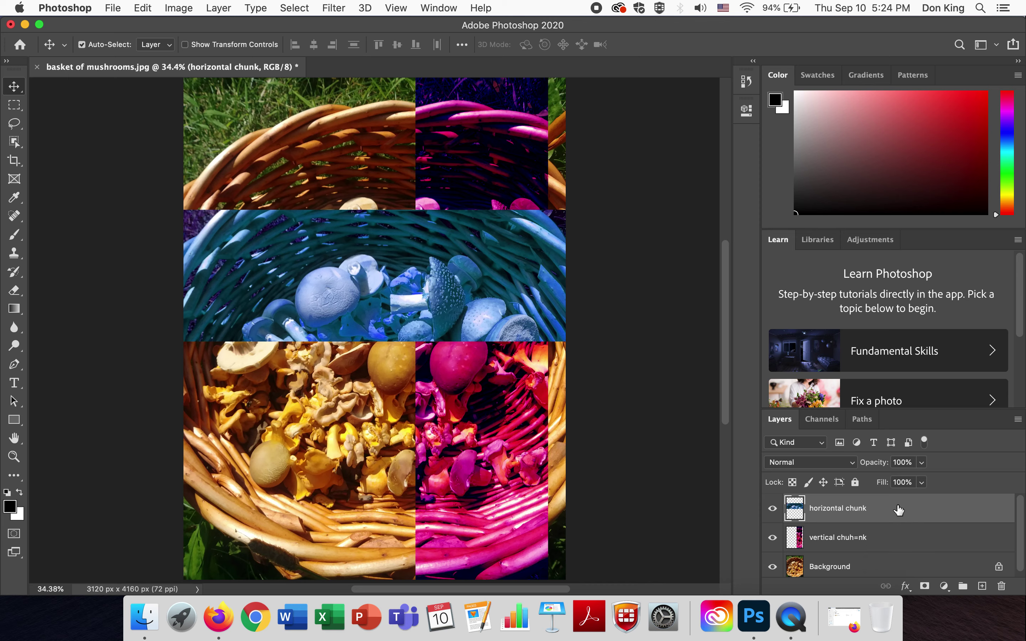
- Reorder the layers so "horizontal chunk" sits below "vertical chuh=nk"
left_click_drag(897, 509, 891, 548)
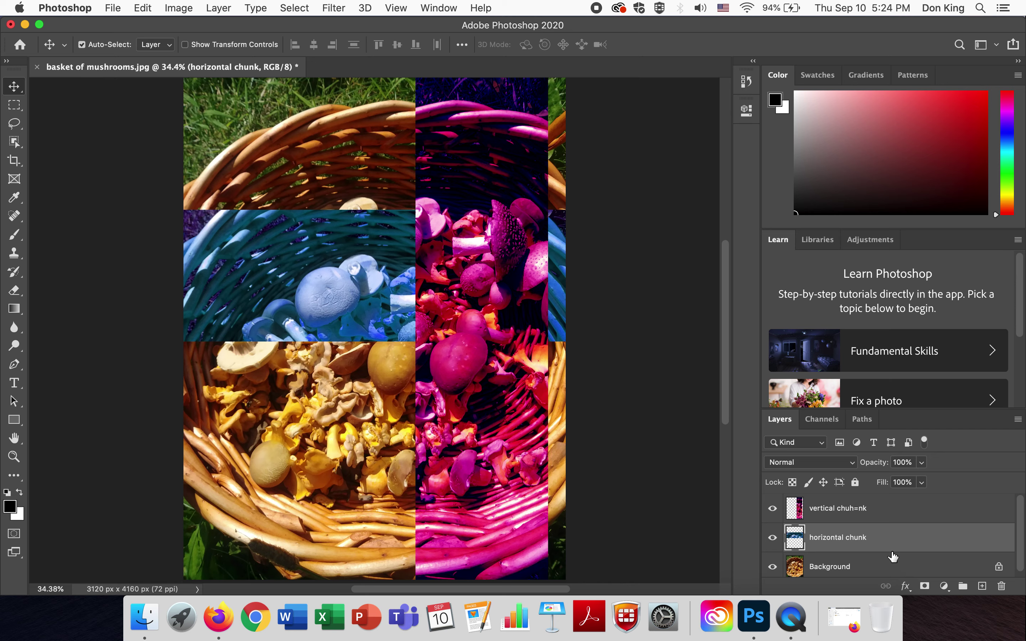
mouse_move(292, 293)
left_mouse_down()
mouse_move(315, 318)
mouse_move(300, 320)
mouse_move(306, 296)
mouse_move(294, 297)
left_mouse_up()
- Start saving the document under a new name on the computer, with the save location prompt turned off for future saves
left_click(112, 8)
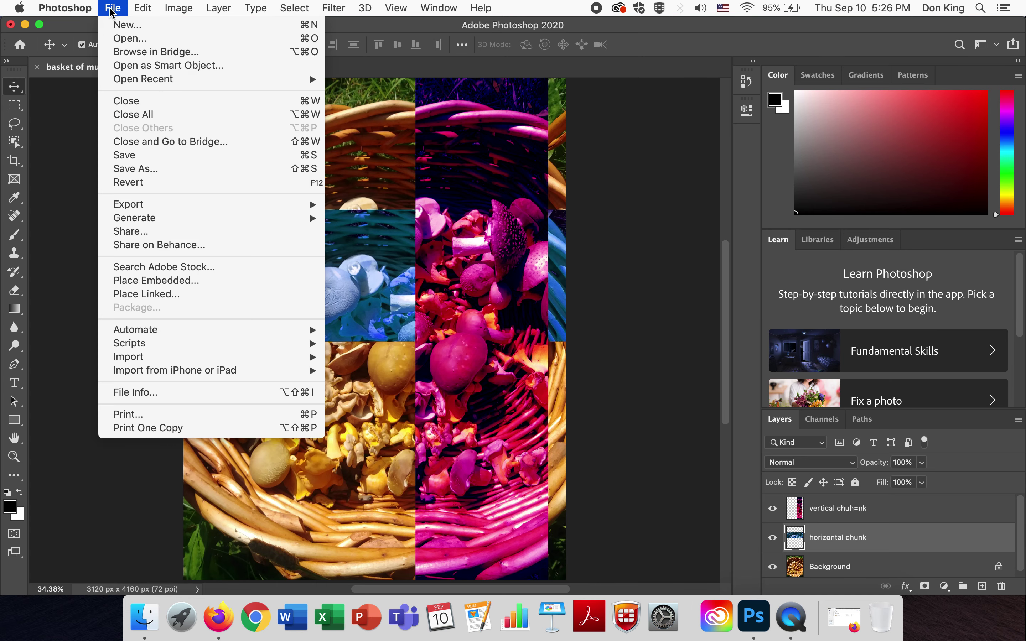
left_click(146, 169)
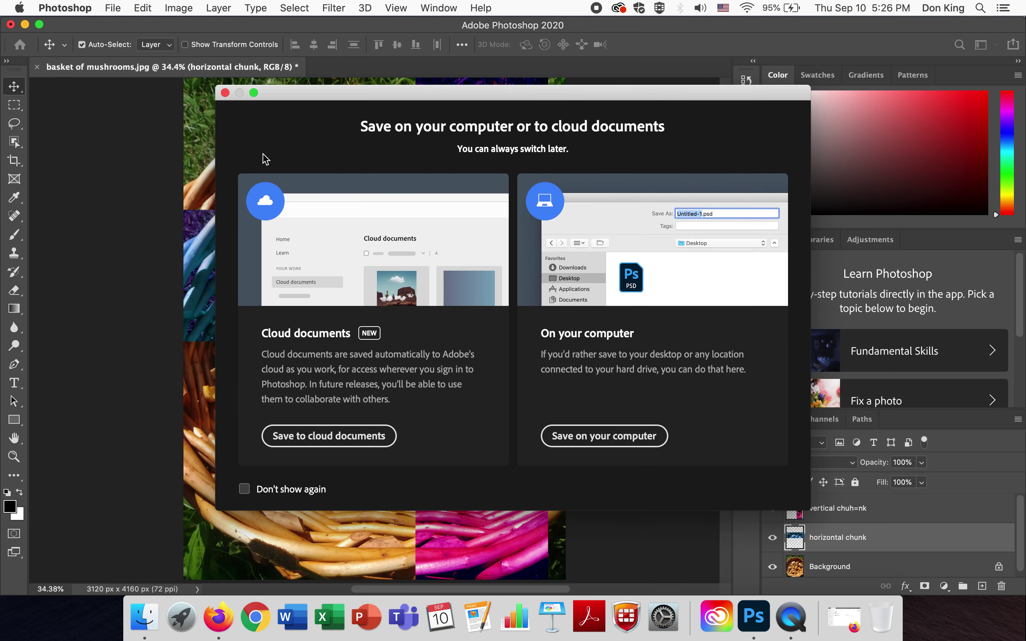
left_click(248, 492)
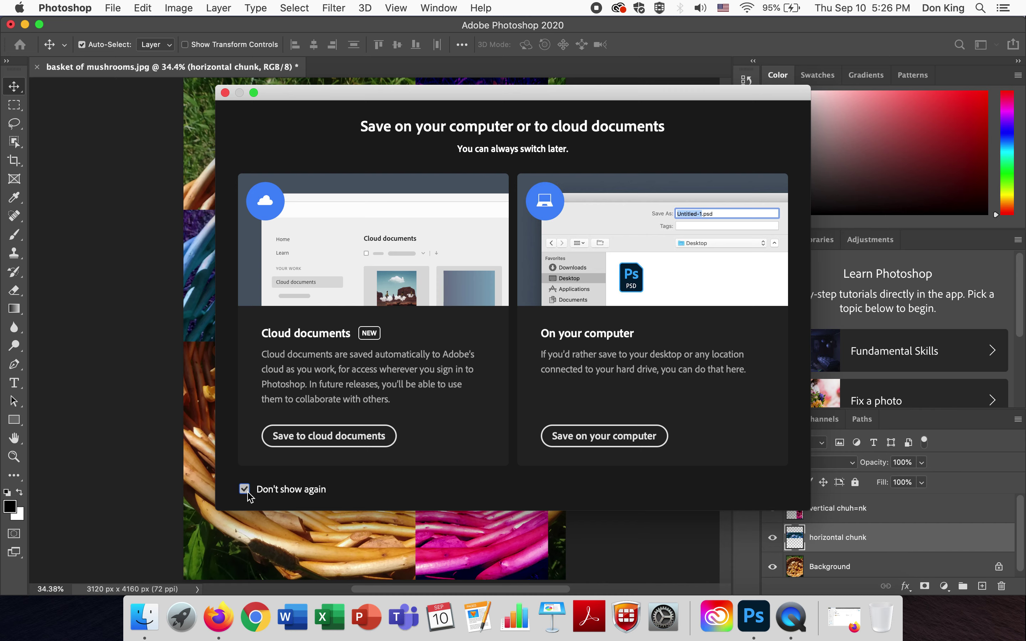
left_click(624, 441)
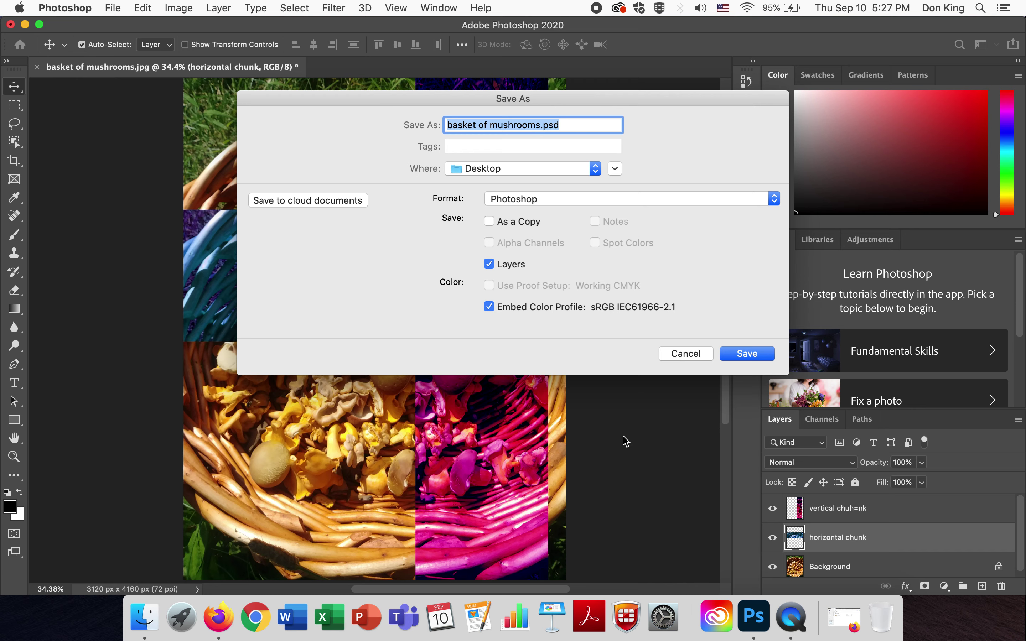
- Name the file with the author's surname followed by "_glitch", keeping the .psd extension
left_click(540, 123)
left_click_drag(540, 123, 441, 132)
type("King")
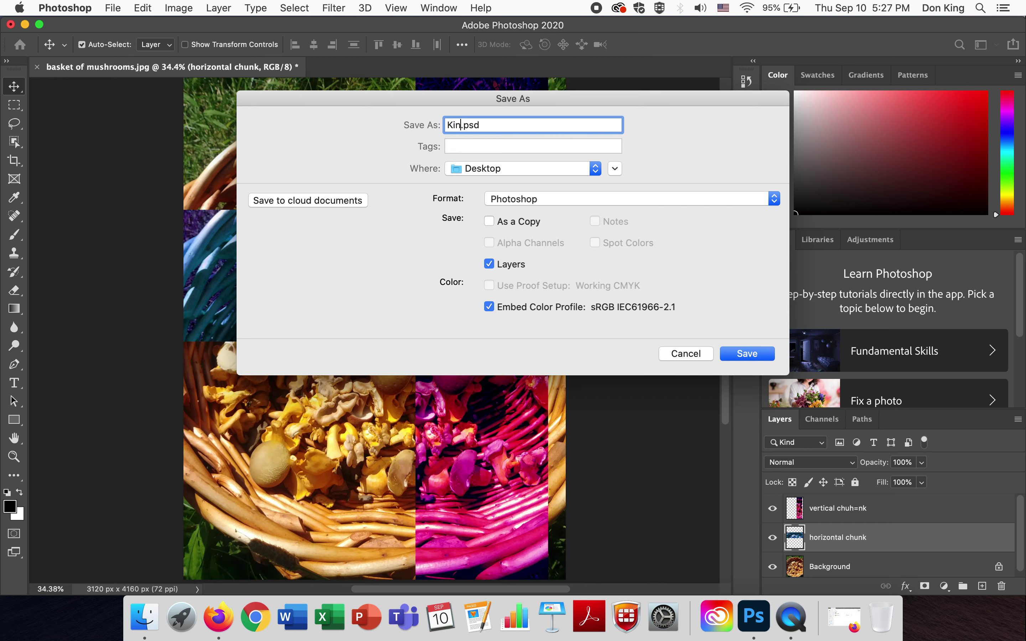
type("_glitch")
- Try JPEG as the save format and switch back to the Photoshop format
left_click(575, 200)
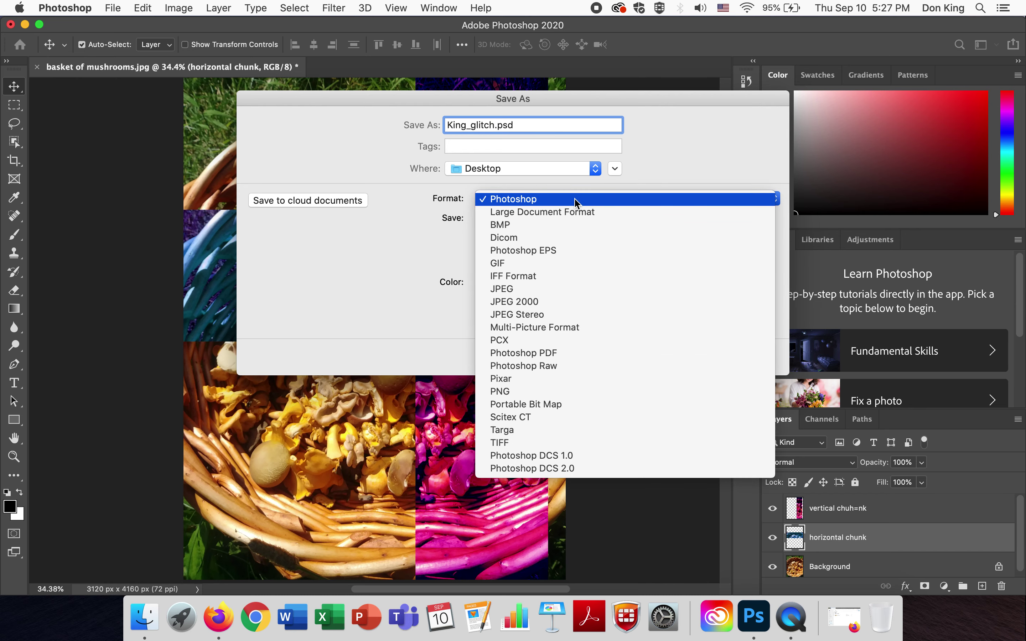
left_click(542, 292)
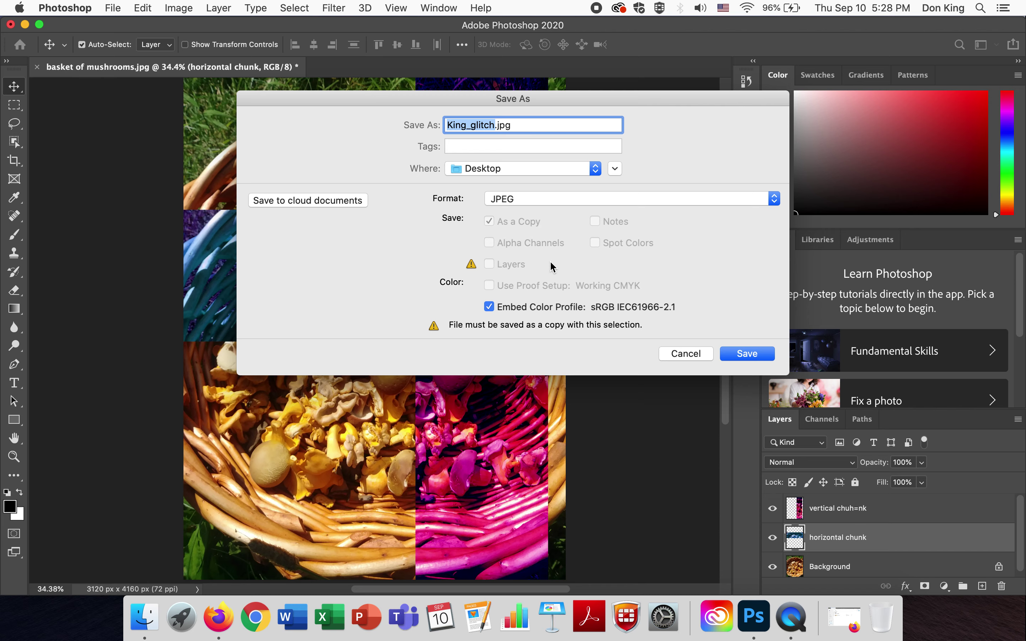
left_click(602, 199)
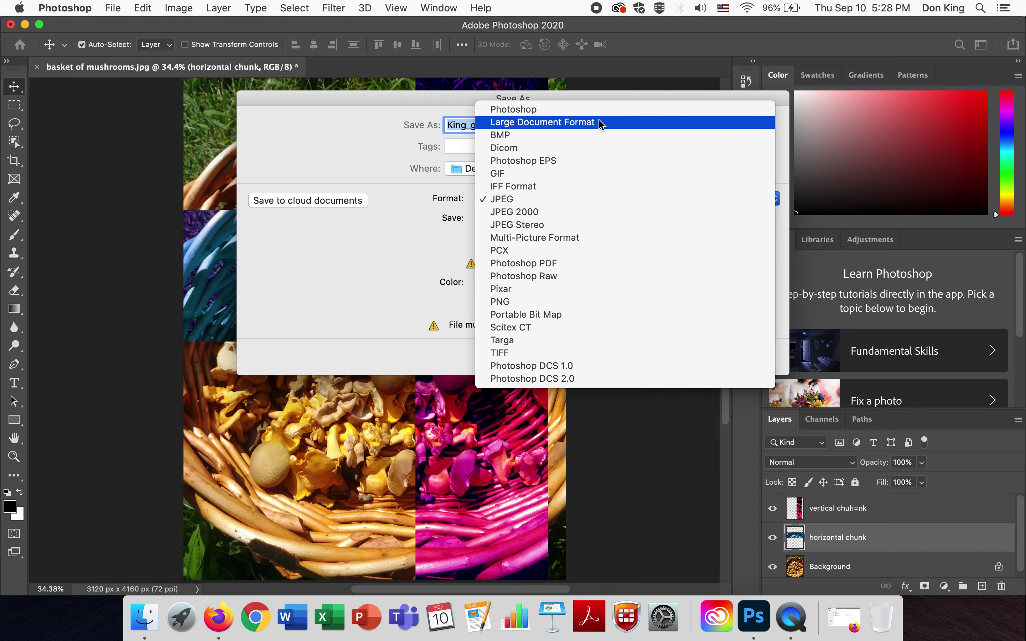
left_click(602, 109)
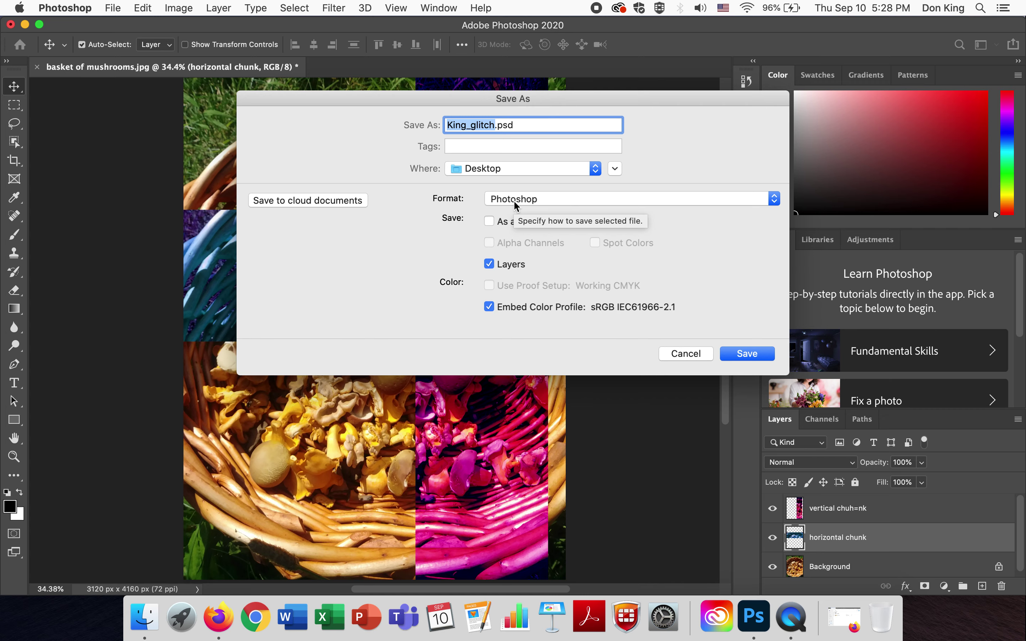
- Save the PSD to the Desktop with Maximize Compatibility on and the format options prompt turned off for future saves
left_click(740, 356)
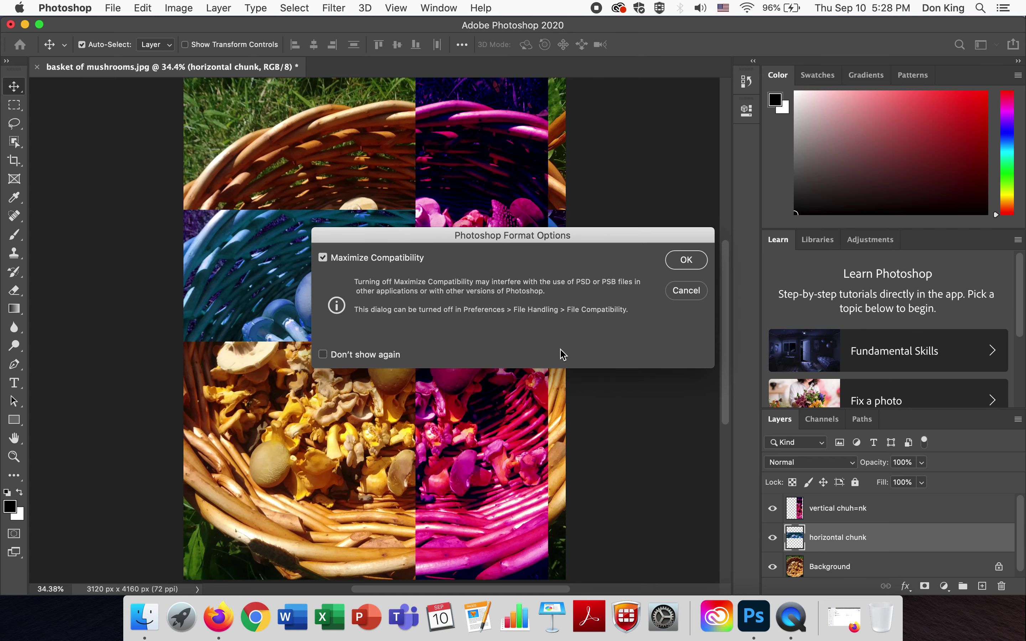
left_click(323, 356)
left_click(680, 261)
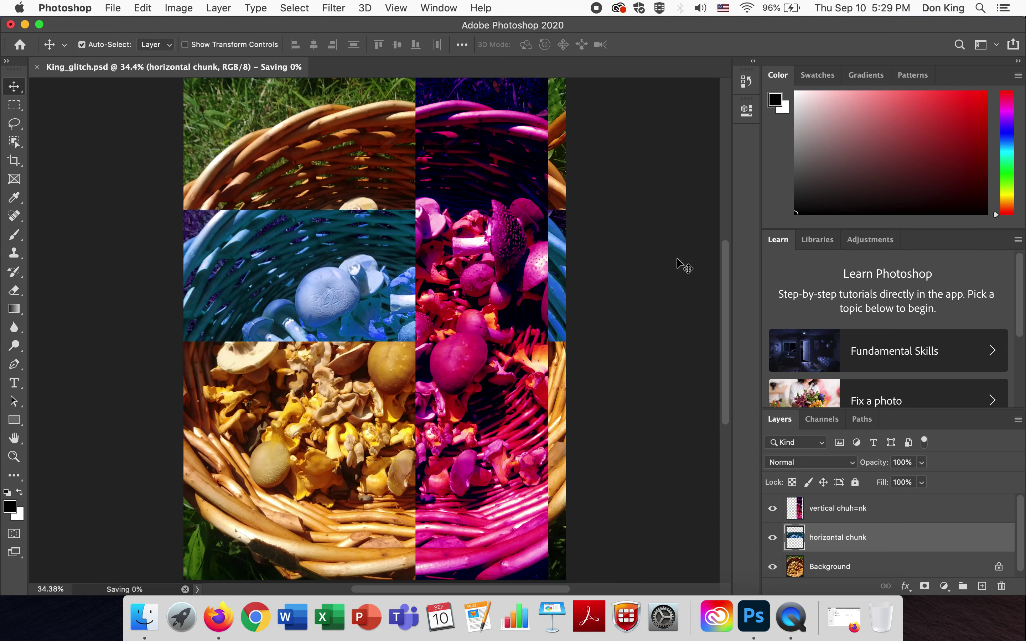
- Minimize the document, place the saved PSD beside "basket of mushrooms.jpg" on the desktop, and return to Photoshop
left_click(25, 25)
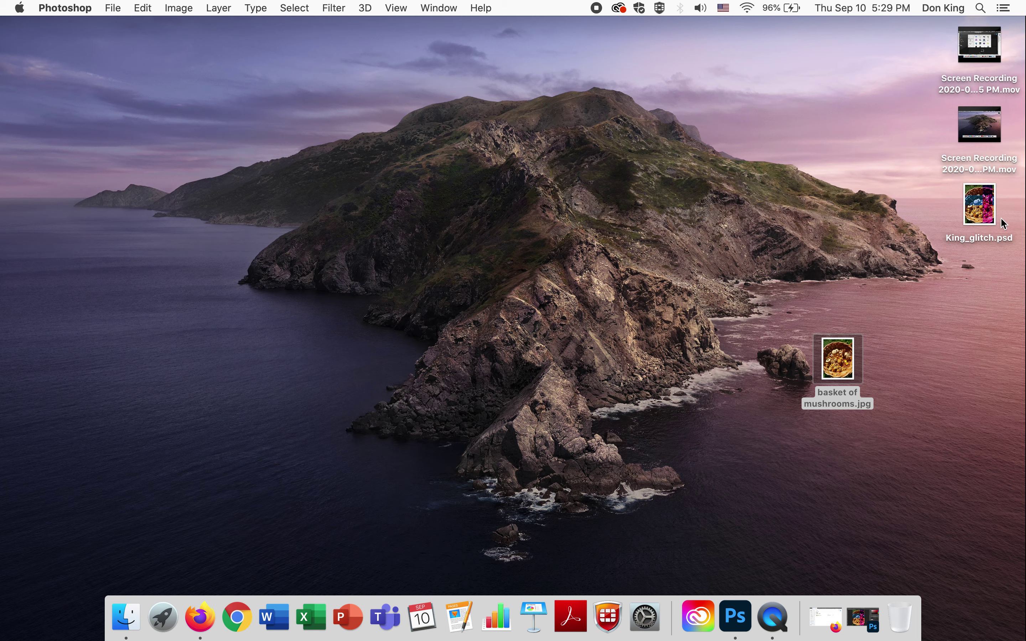
left_click_drag(995, 210, 939, 361)
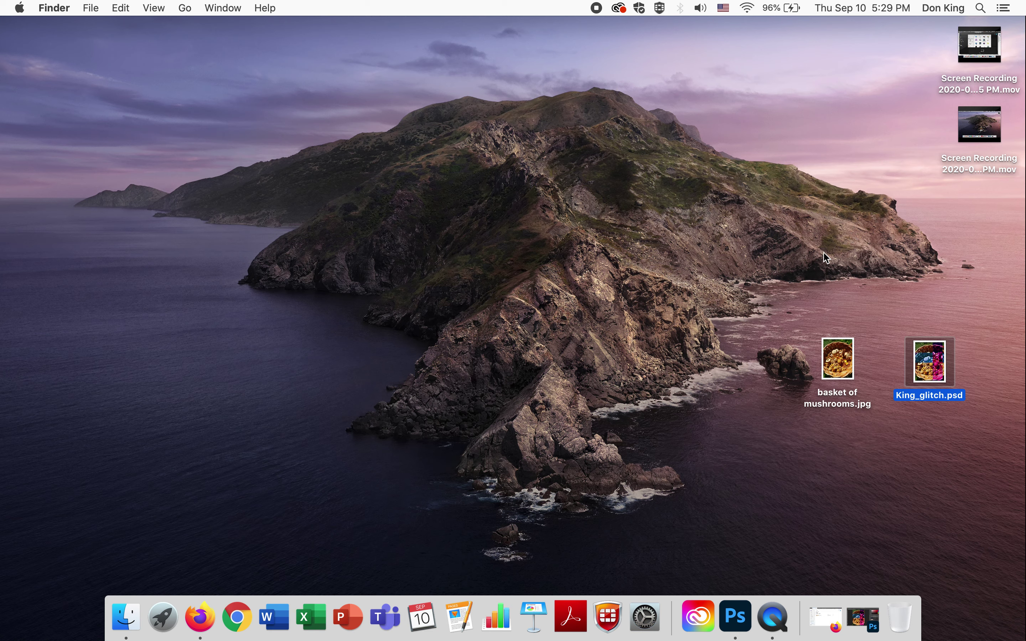
left_click(743, 617)
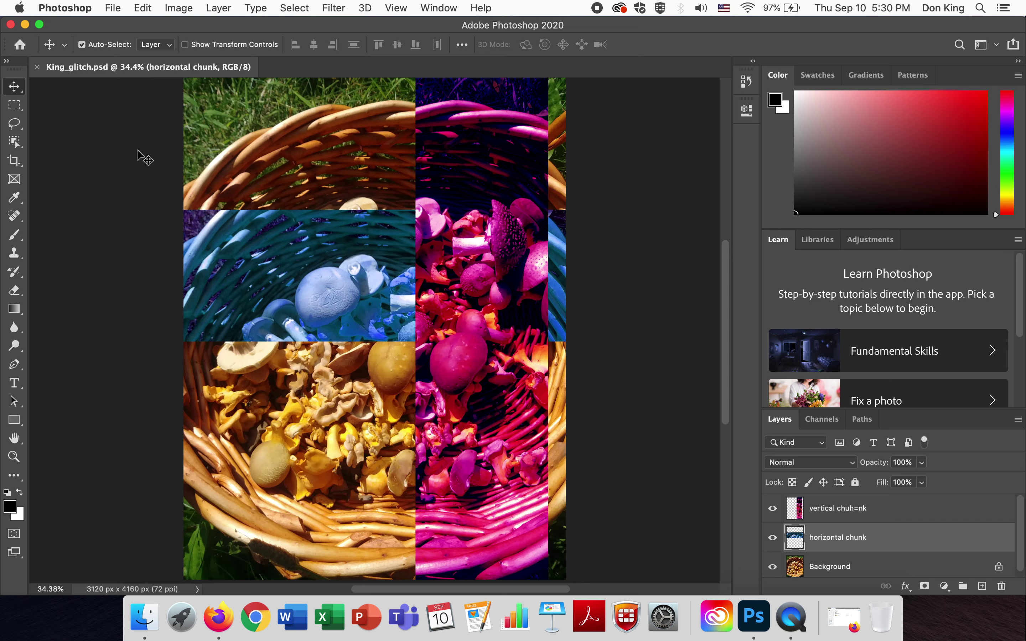
left_click(115, 8)
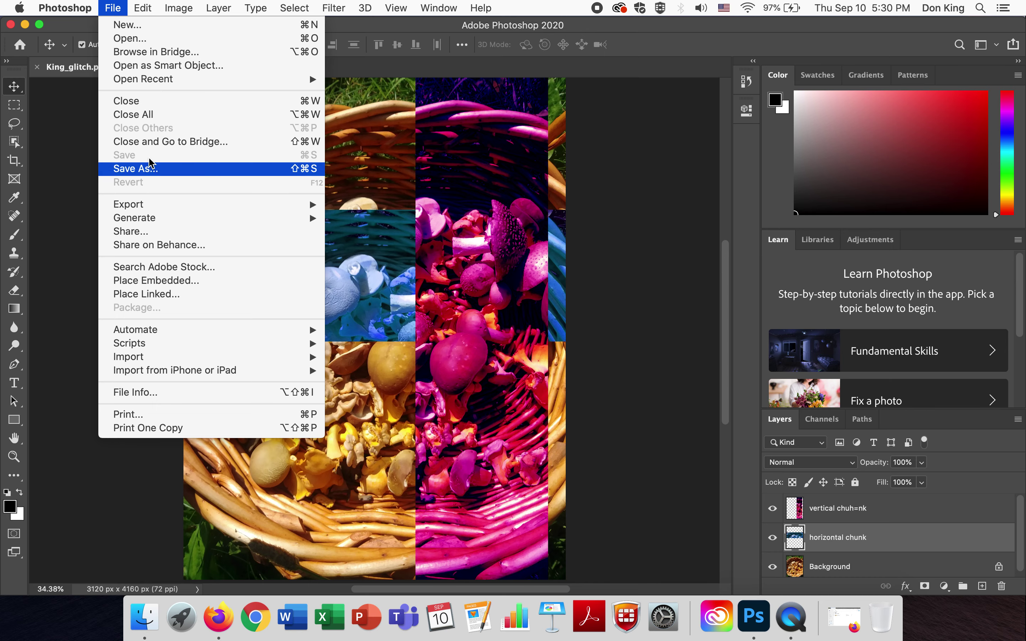
mouse_move(143, 8)
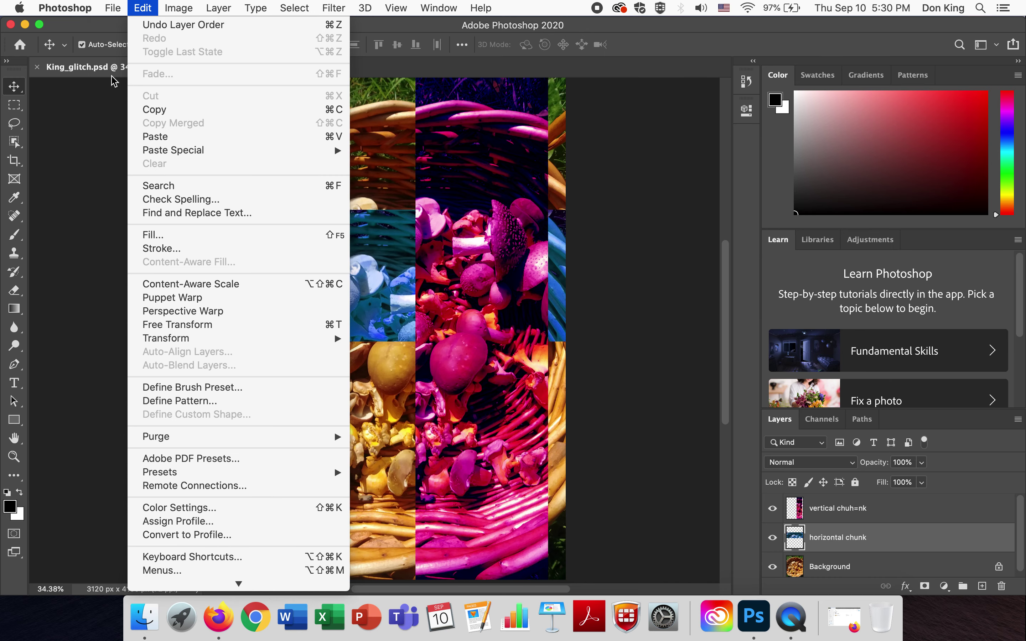
left_click(102, 28)
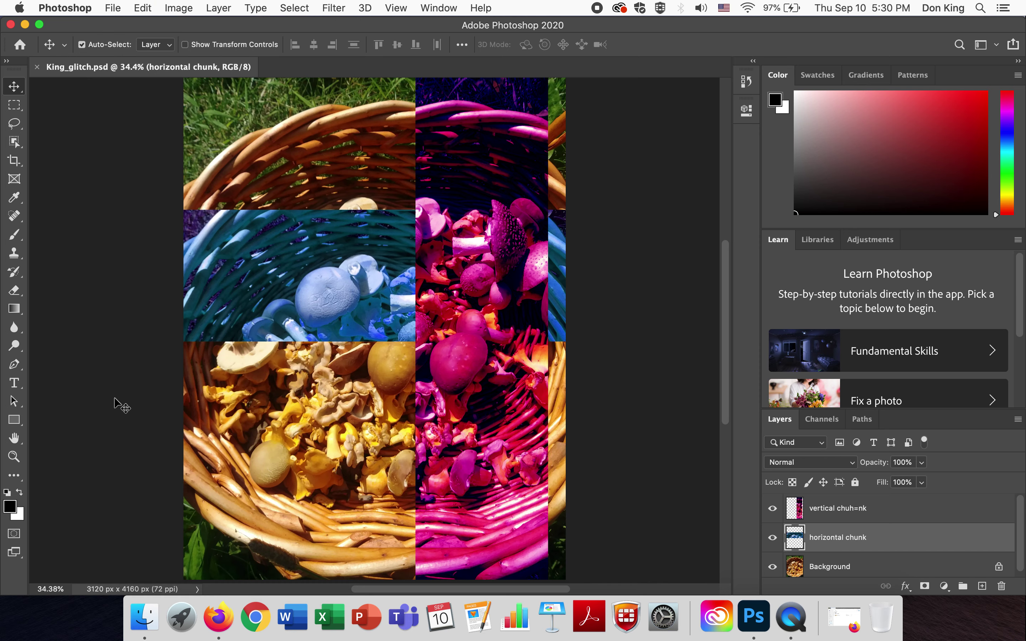